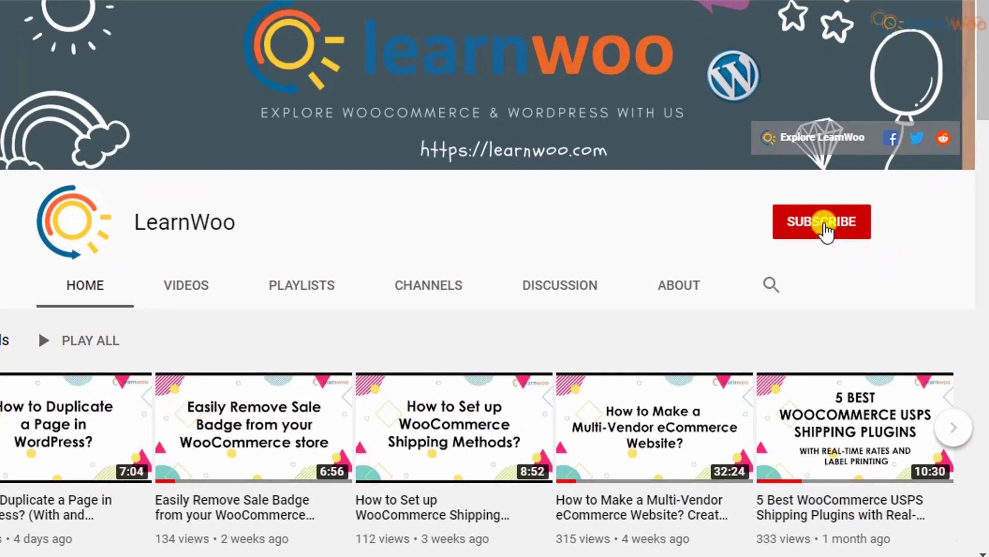
- Subscribe to the LearnWoo YouTube channel with notifications set to All
left_click(825, 226)
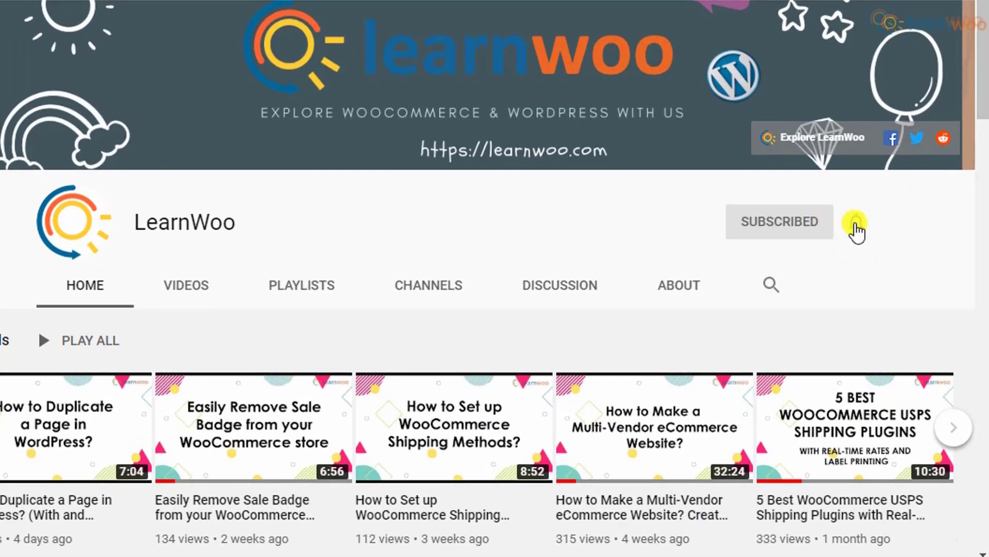
left_click(855, 226)
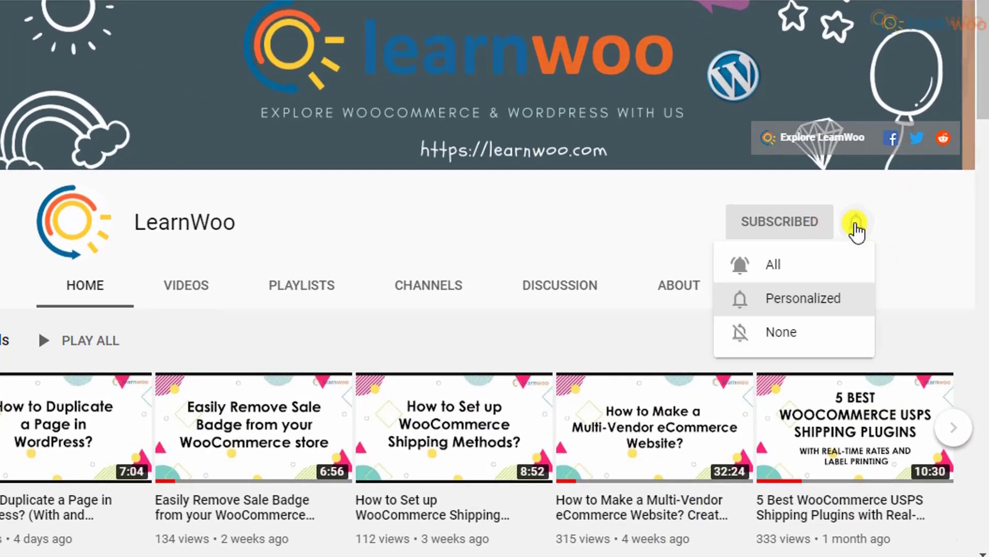
left_click(844, 263)
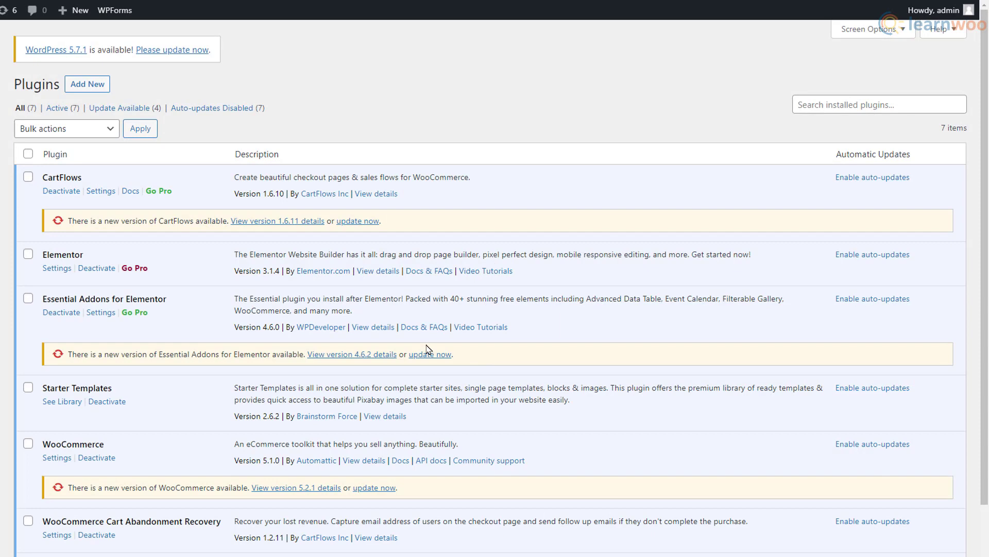
- Select all seven plugins and apply the Deactivate bulk action
left_click(28, 154)
left_click(89, 132)
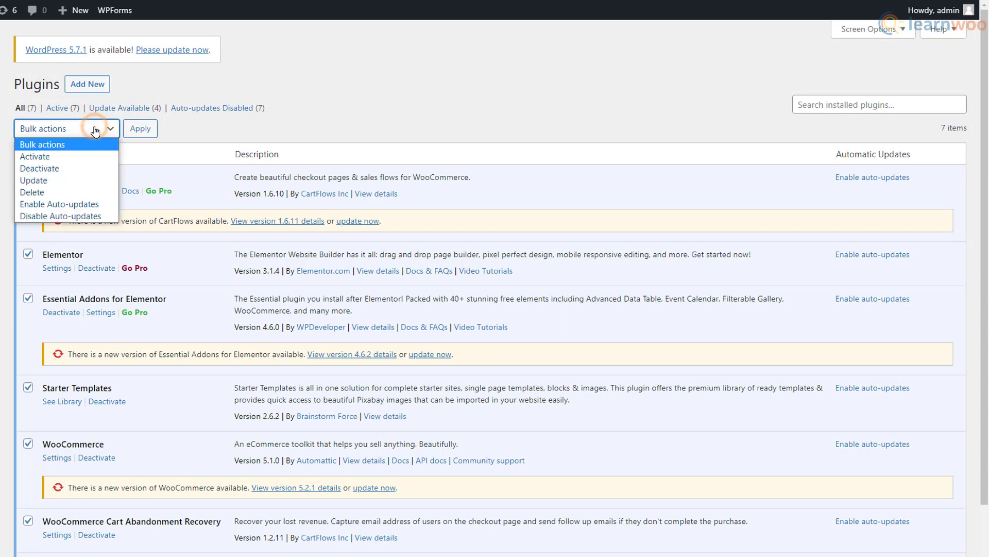
left_click(77, 165)
left_click(132, 137)
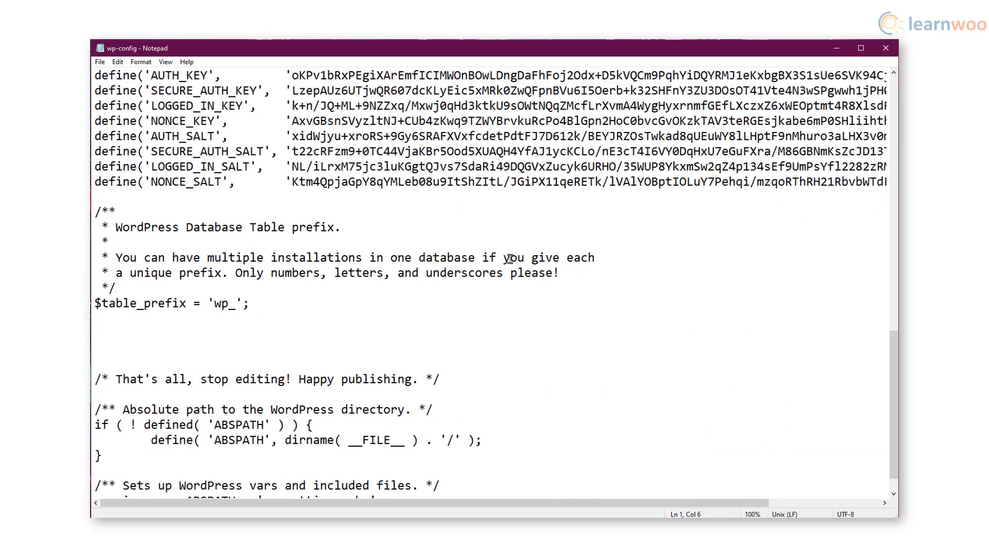
- Paste the WP_ALLOW_MULTISITE define below $table_prefix in wp-config.php and save the file
left_click(139, 304)
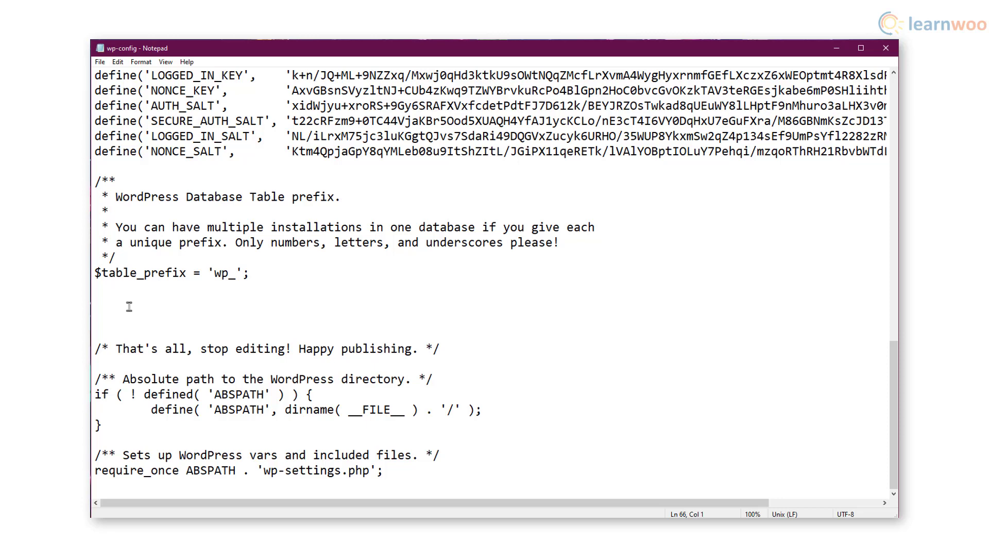
right_click(129, 306)
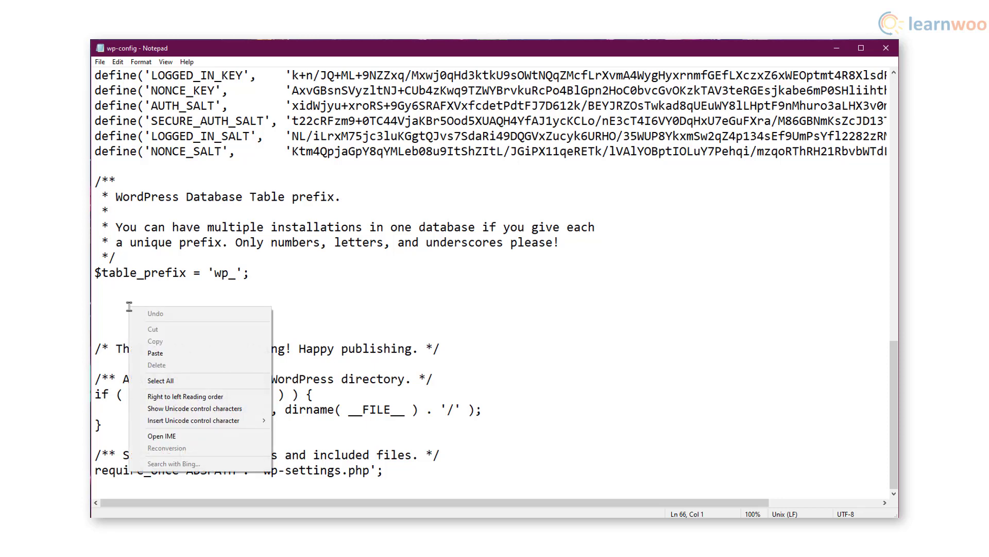
left_click(164, 353)
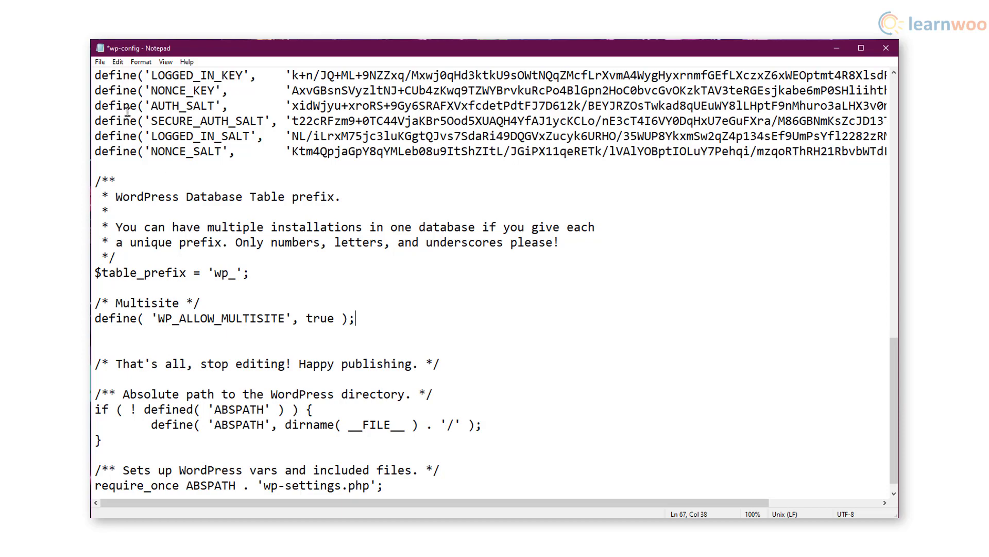
left_click(99, 62)
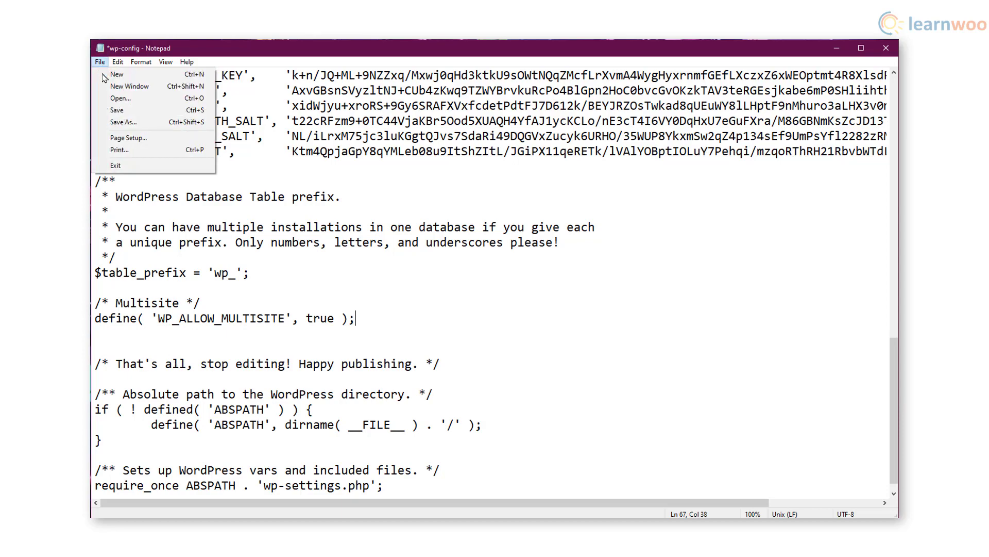
left_click(118, 101)
- Reload the Dashboard and go to the Tools > Network Setup page
right_click(497, 247)
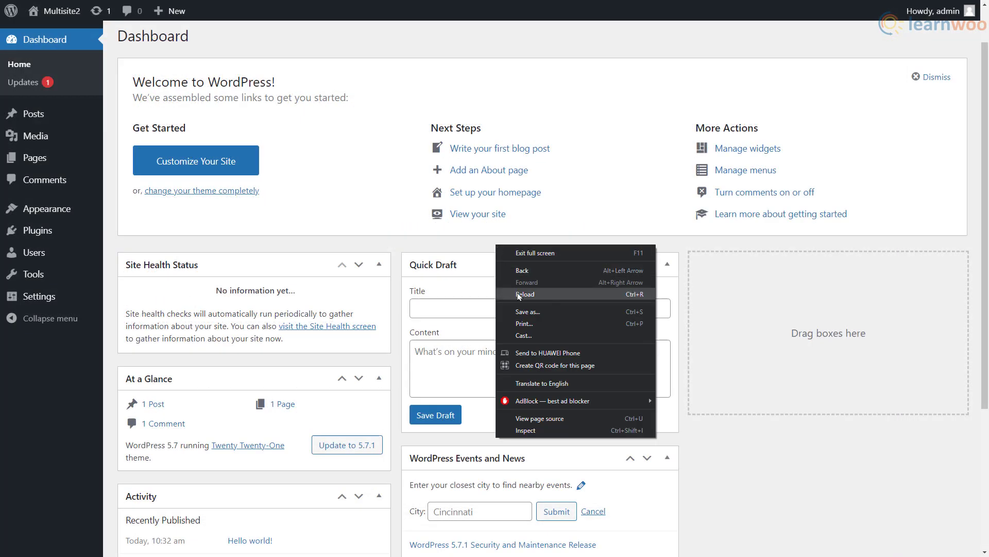
left_click(519, 295)
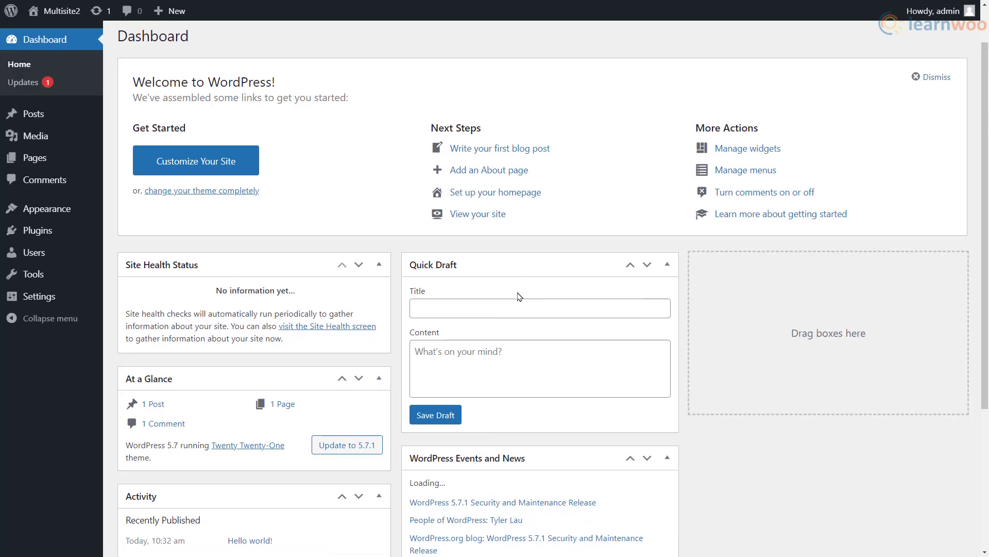
mouse_move(87, 277)
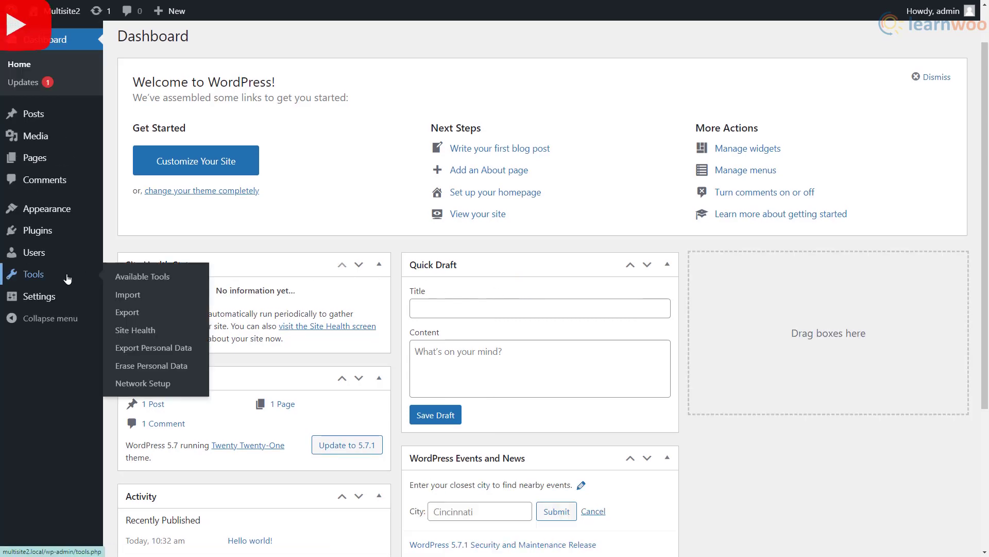
left_click(173, 390)
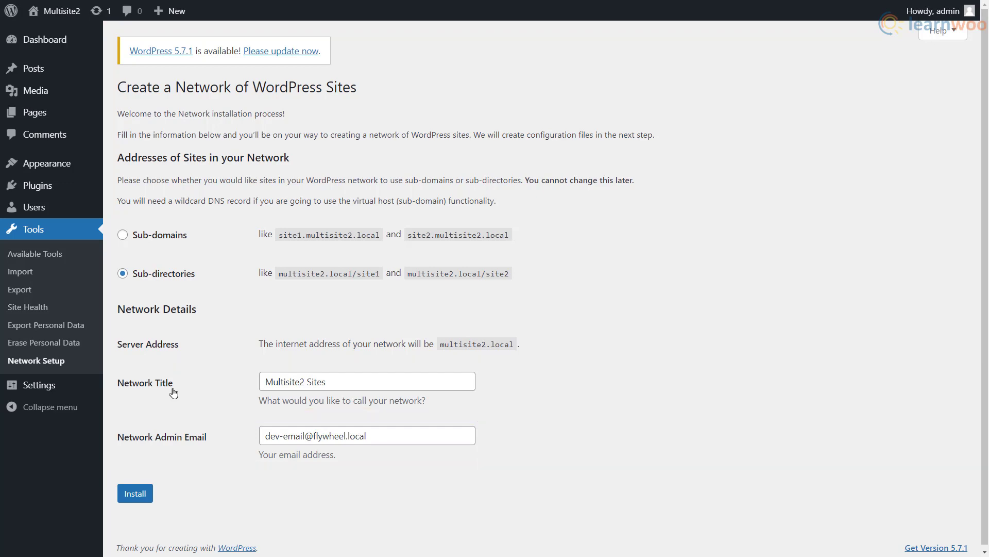
- Install the sub-directory network and copy its six generated define lines
left_click(135, 493)
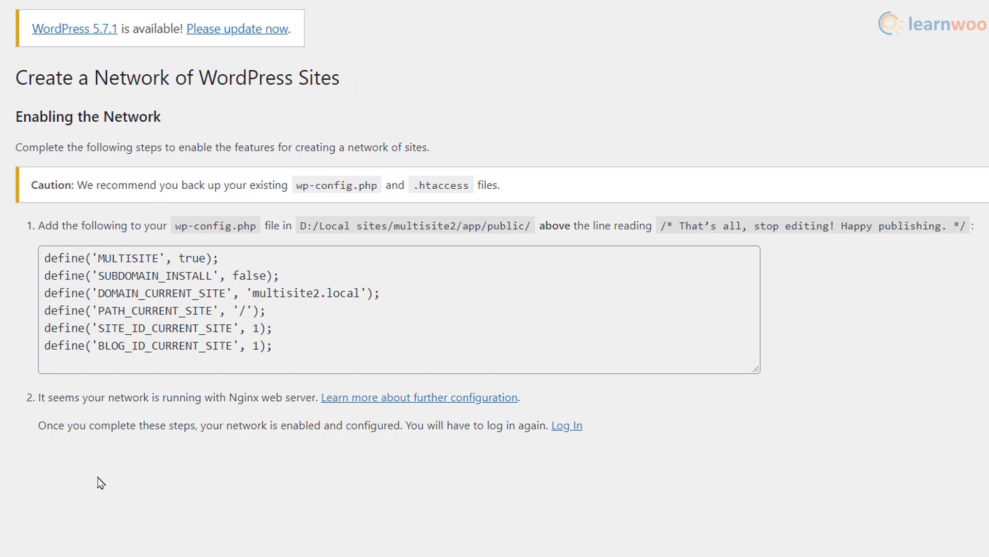
left_click_drag(285, 349, 39, 257)
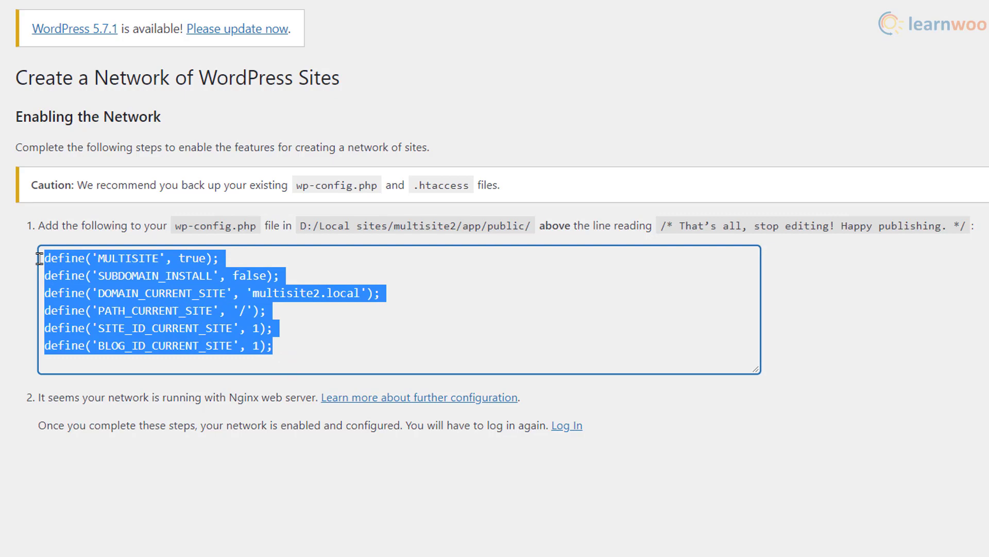
right_click(103, 286)
left_click(122, 297)
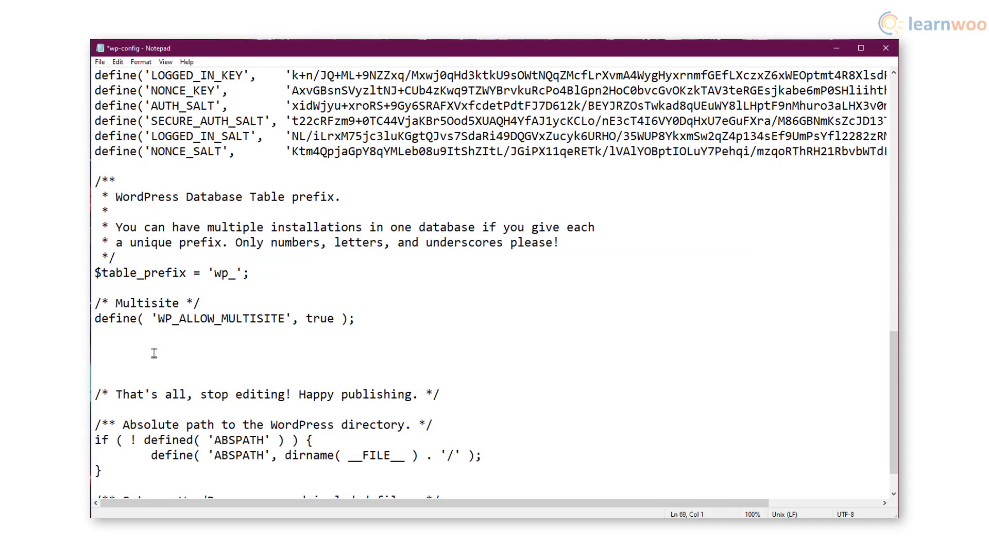
- Paste the six network defines into wp-config.php below the multisite line, then go to login
right_click(154, 353)
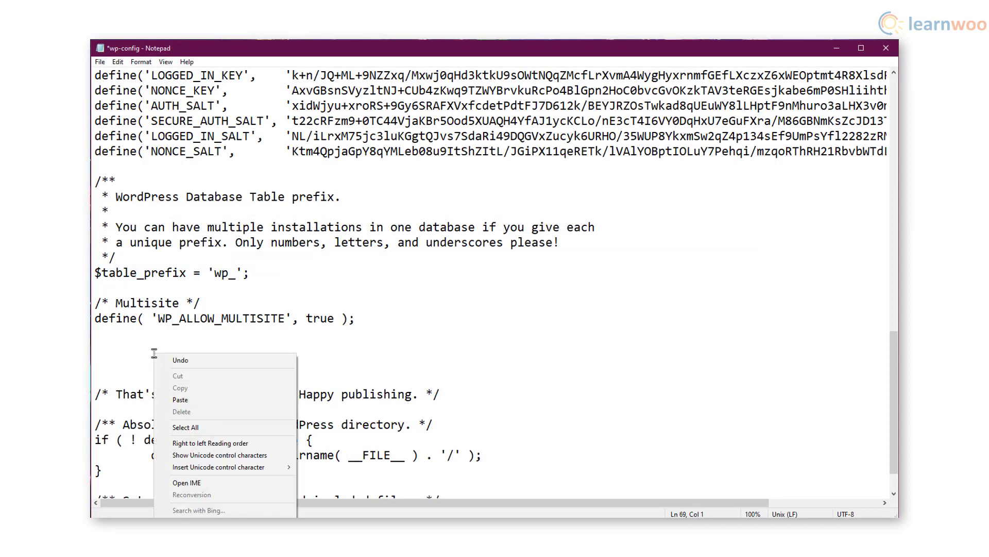
left_click(186, 395)
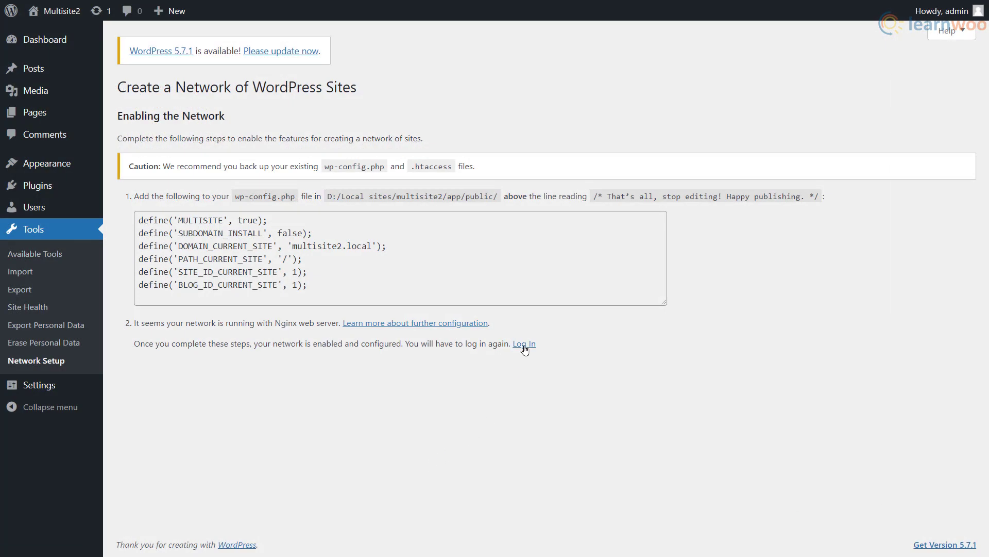
left_click(525, 346)
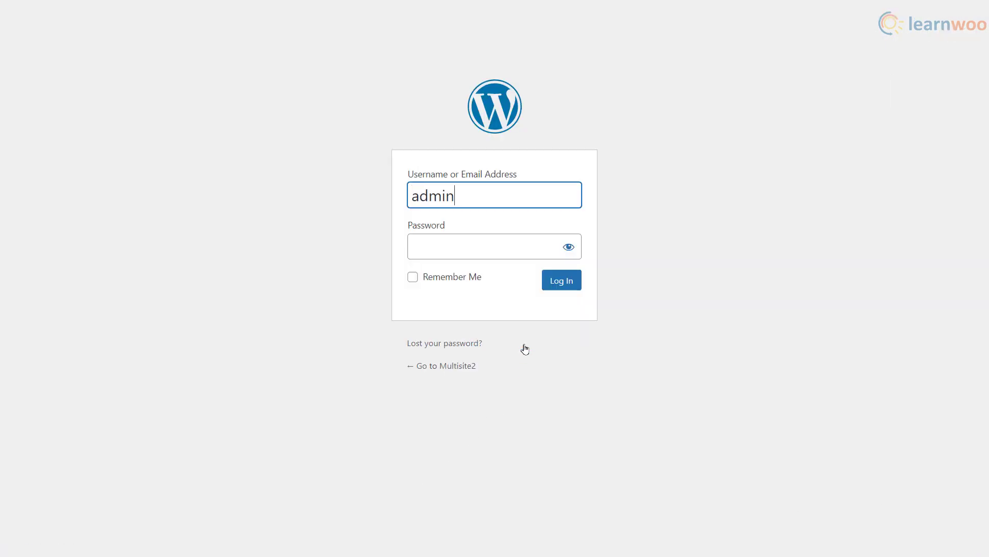
- Log back in and bulk-activate all the installed plugins
key("Tab")
left_click(558, 285)
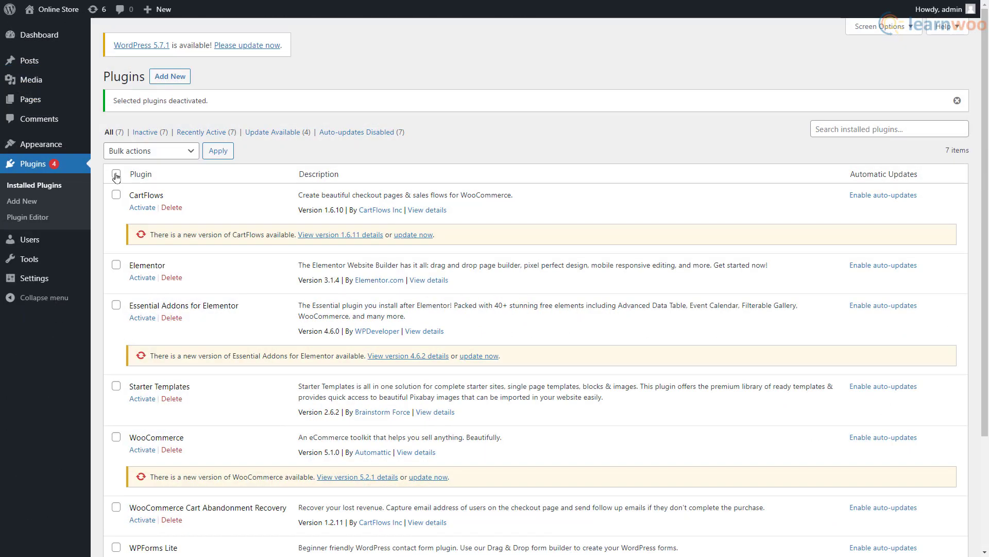
left_click(115, 176)
left_click(171, 156)
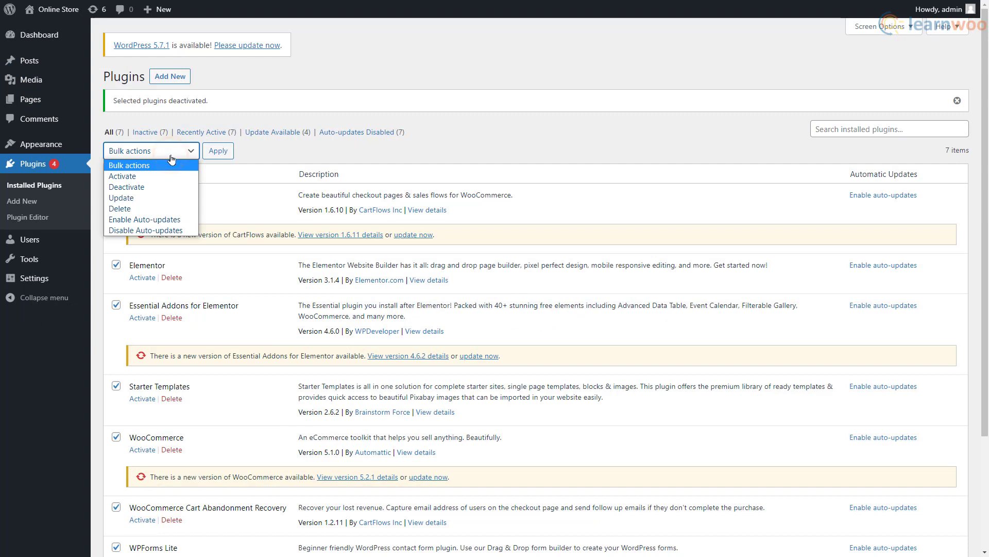
left_click(155, 175)
left_click(217, 154)
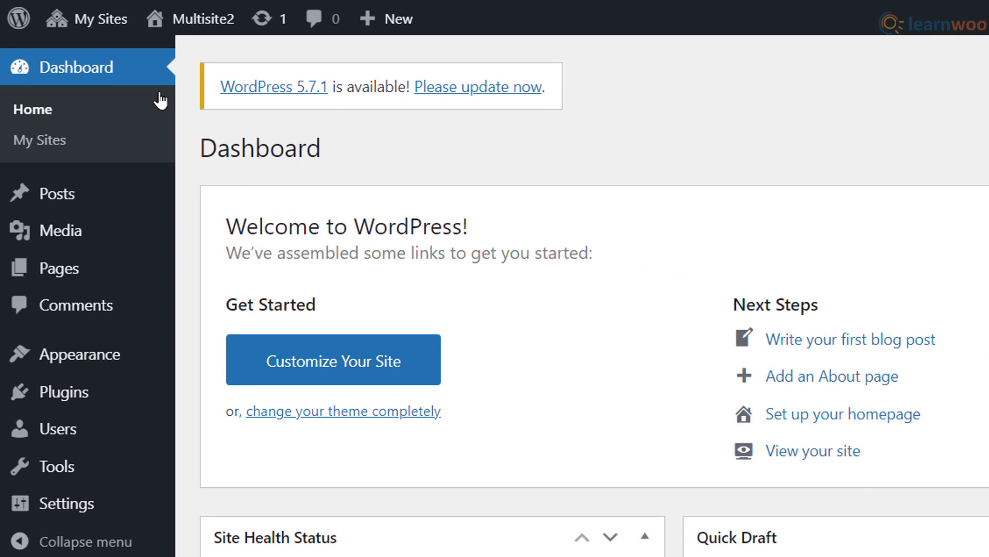
- Start a new network site with address 'spanish' and title 'Spanish'
mouse_move(79, 22)
mouse_move(138, 53)
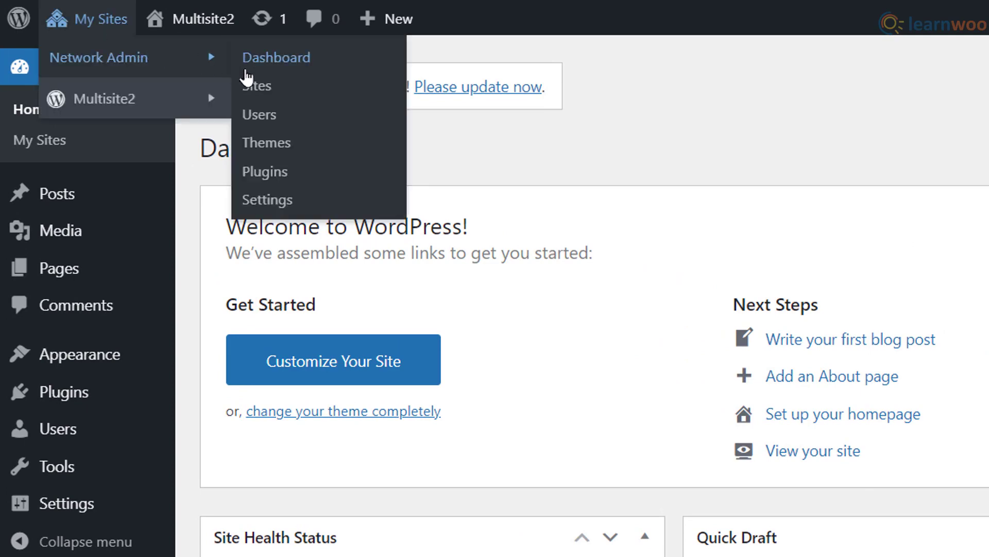
left_click(272, 90)
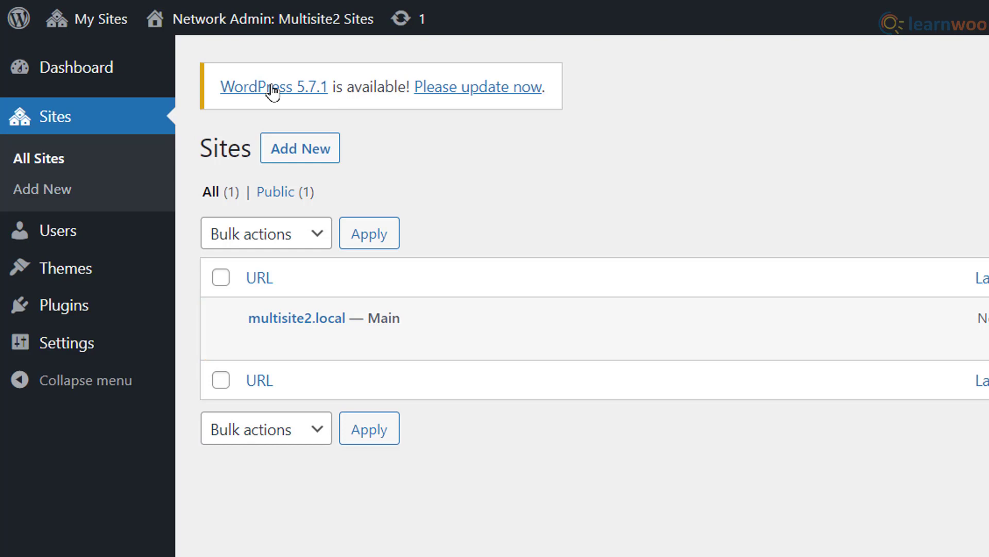
left_click(295, 151)
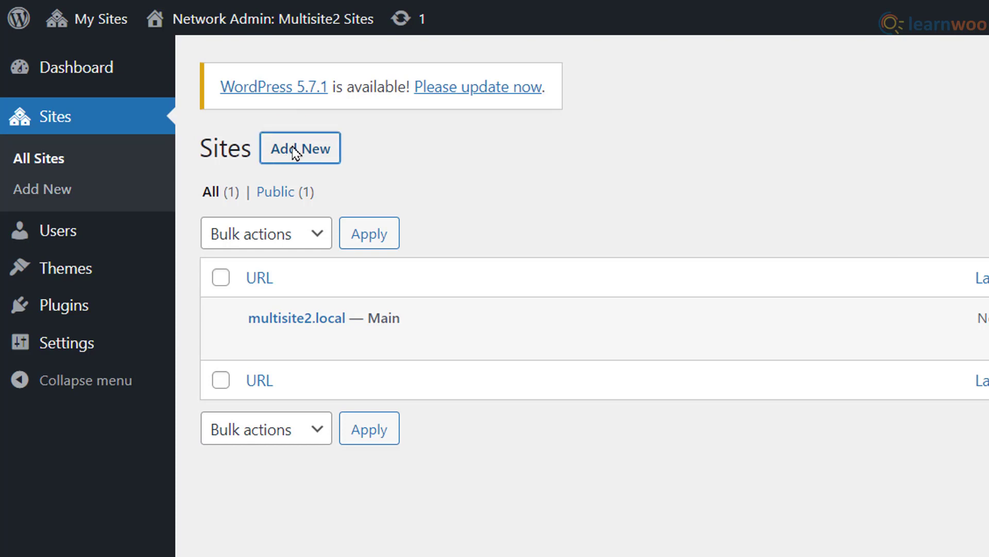
type("spanish")
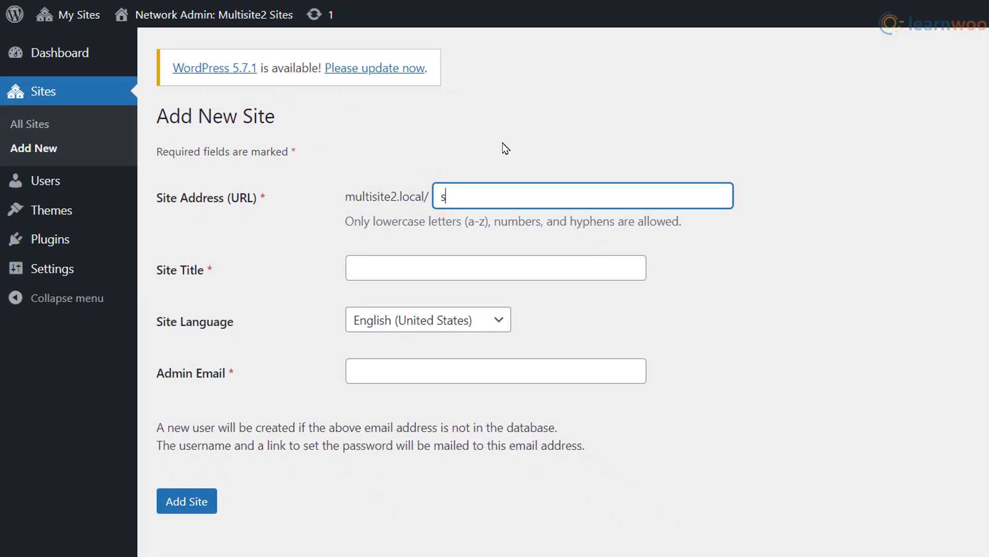
left_click(467, 267)
type("Spanish")
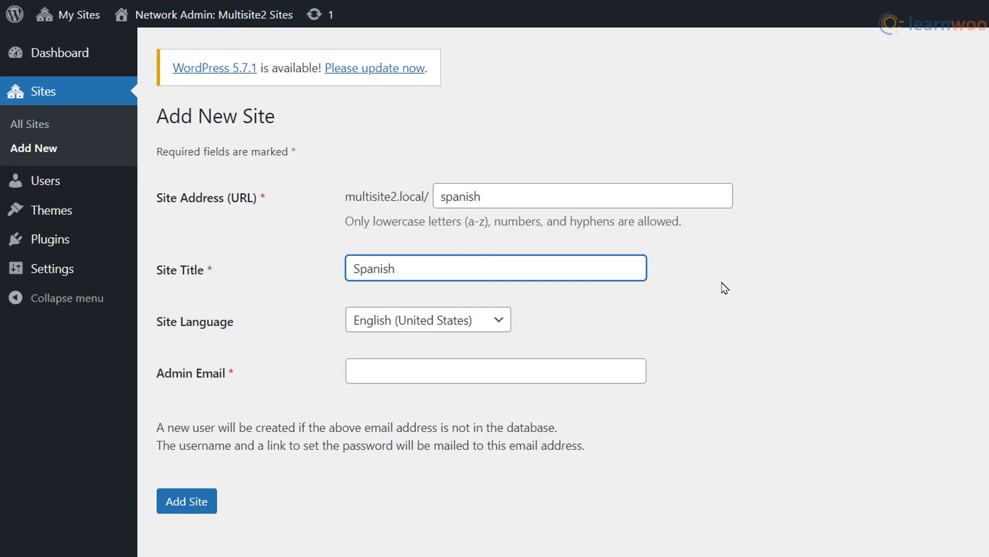
- Set its language to Español, fill the admin e-mail from the suggestion, and add the site
left_click(500, 320)
key("e")
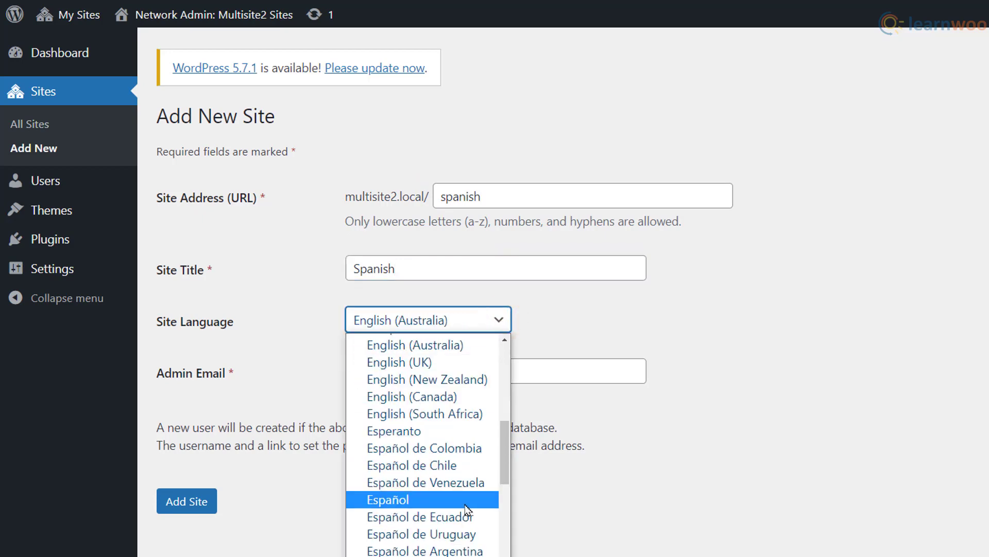
left_click(470, 502)
left_click(402, 375)
type("adm")
left_click(406, 401)
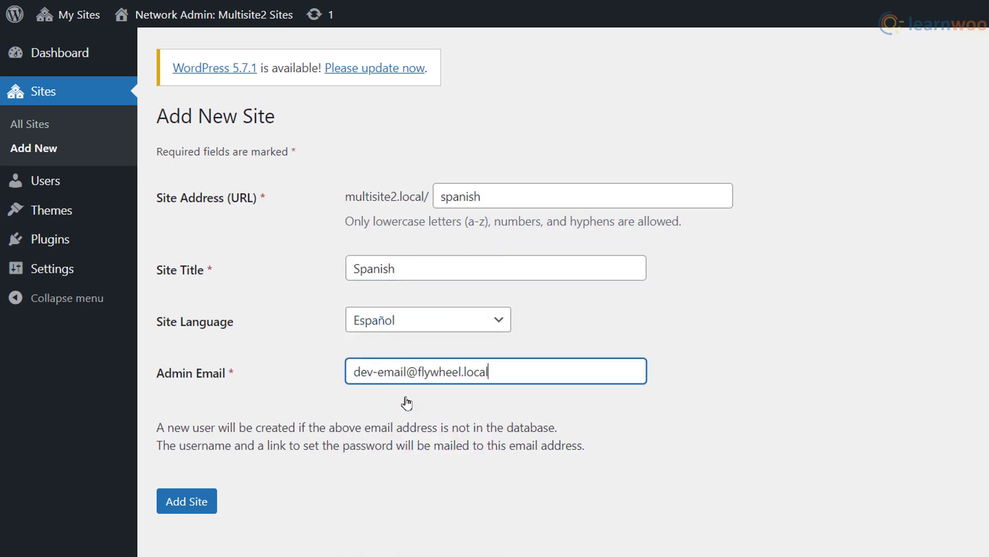
left_click(206, 501)
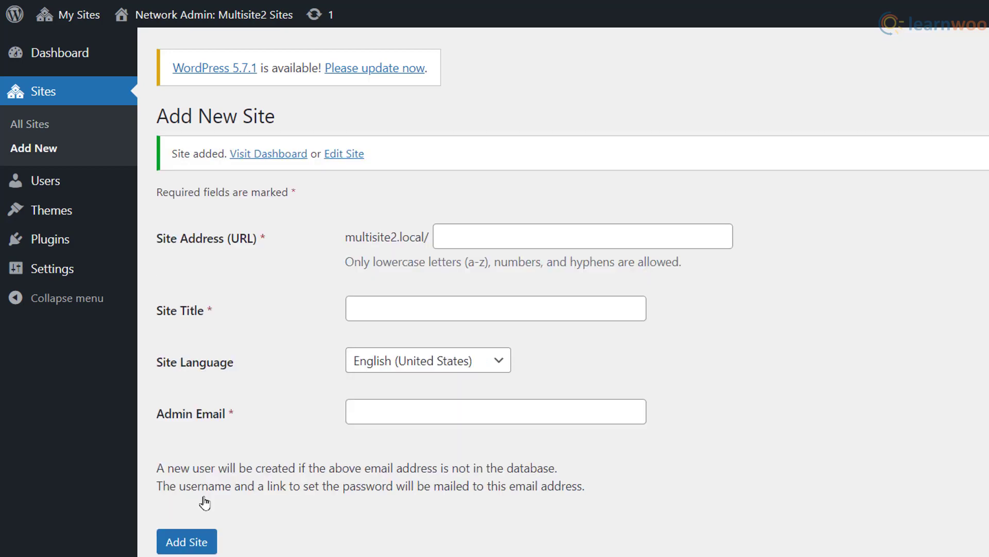
- On the Spanish site's General Settings, set the site language to Español
mouse_move(85, 18)
mouse_move(111, 104)
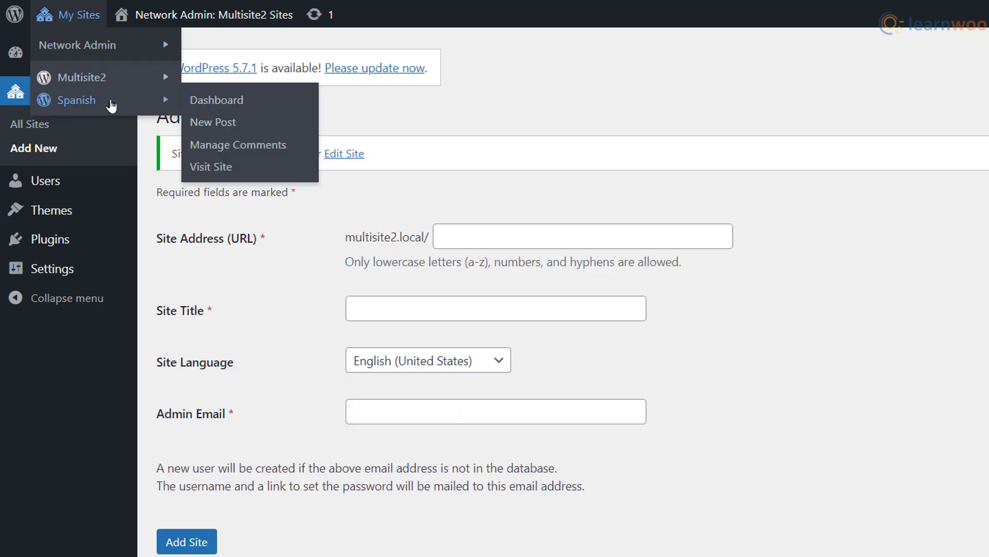
left_click(233, 100)
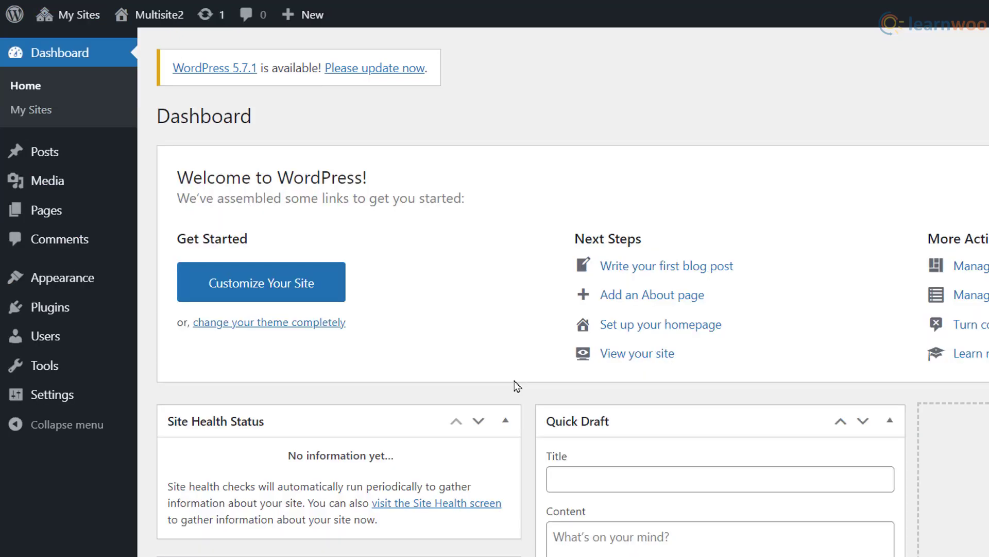
mouse_move(106, 391)
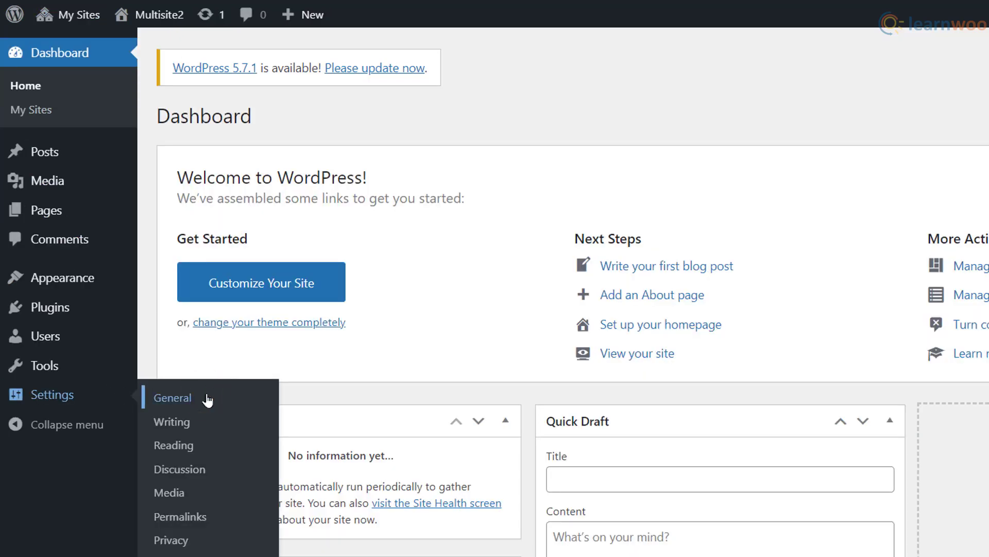
left_click(173, 397)
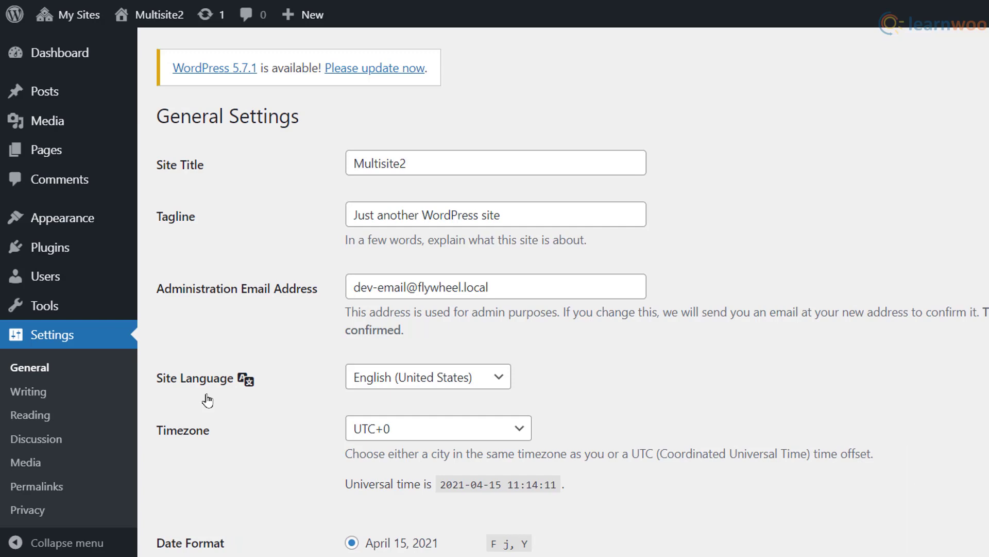
left_click(434, 378)
left_click(397, 44)
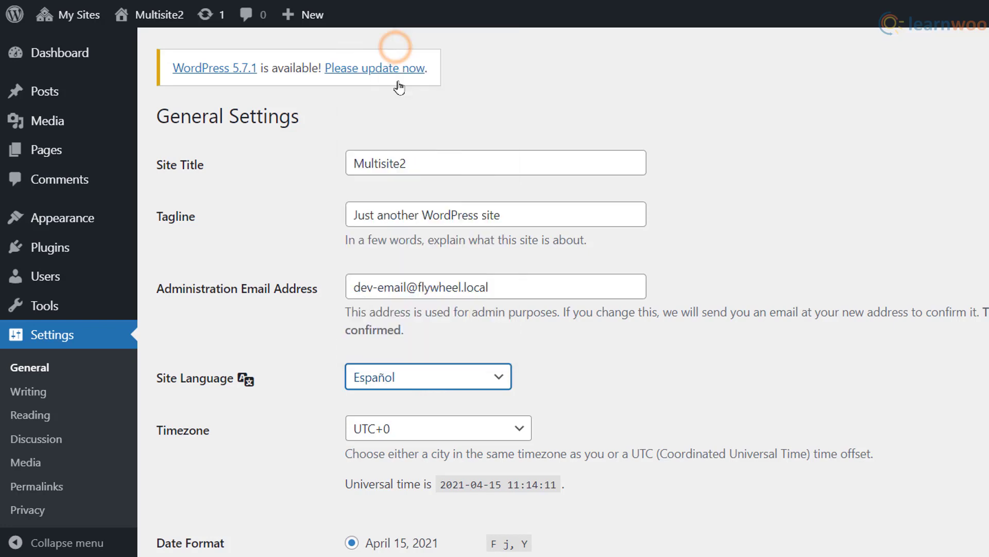
- Set timezone Madrid, date format d/m/Y, time format H:i, and save the changes
left_click(434, 433)
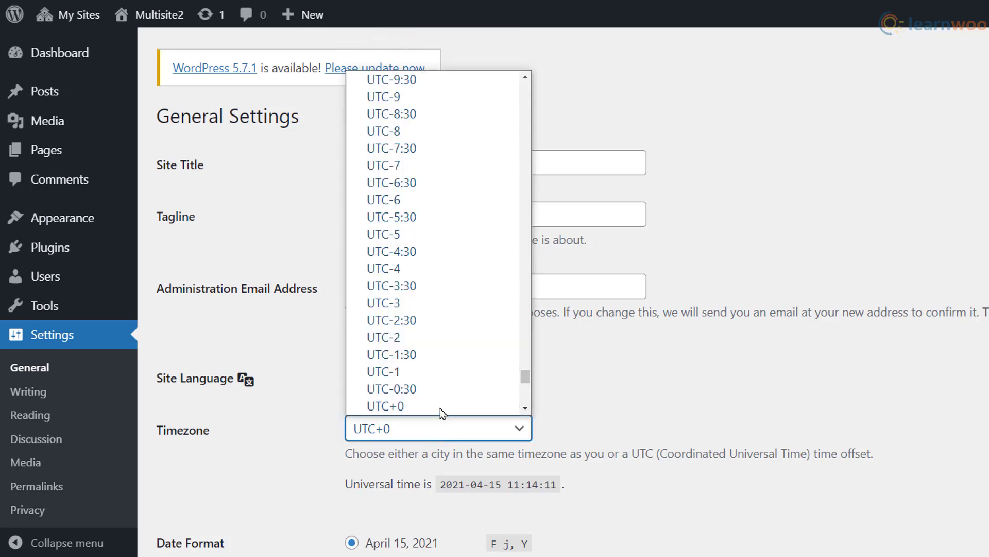
scroll(448, 376, "up", 10)
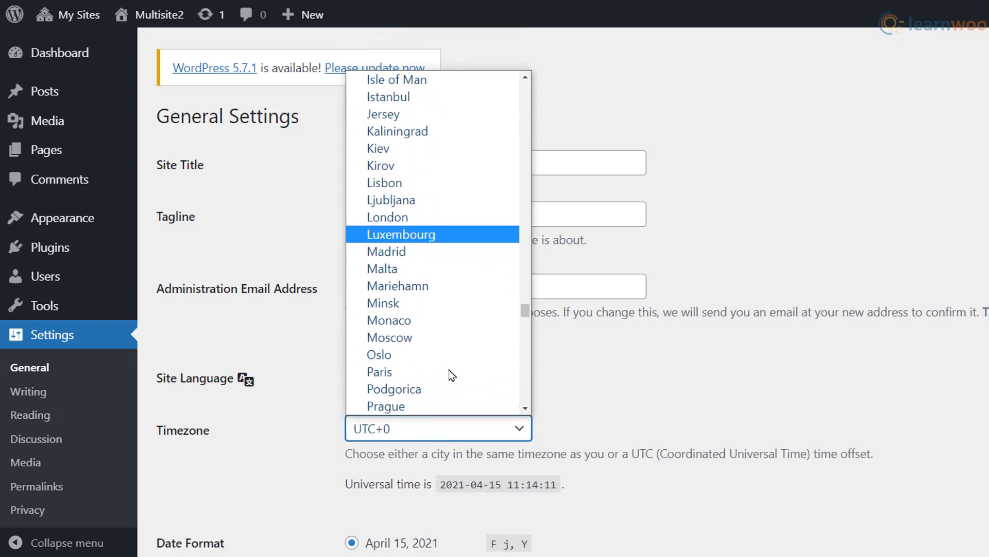
left_click(404, 252)
scroll(404, 268, "down", 3)
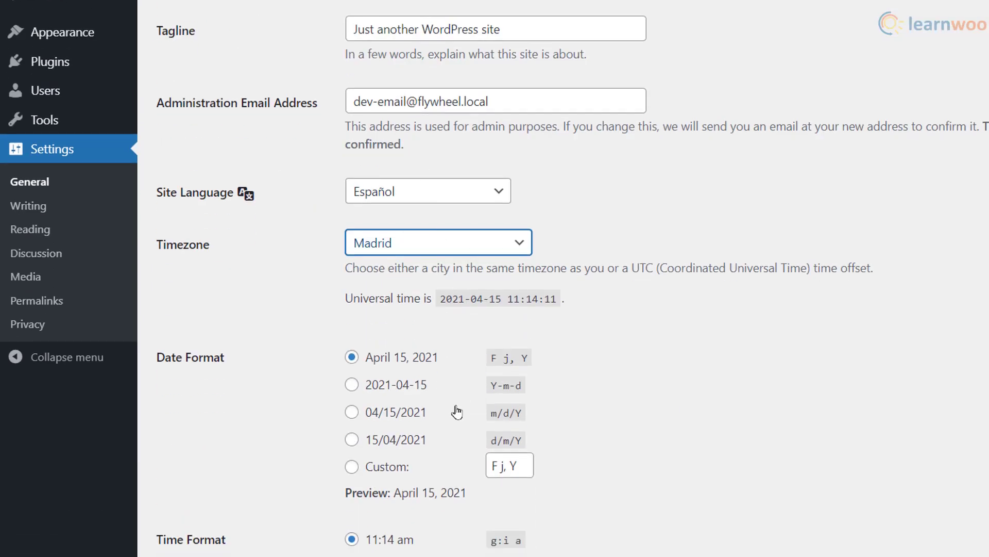
left_click(351, 438)
scroll(282, 409, "down", 5)
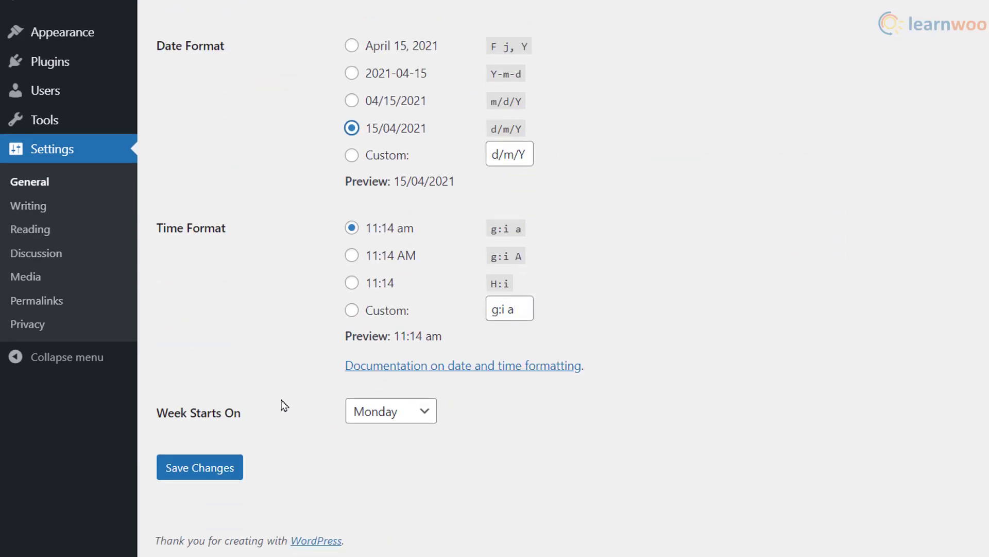
left_click(352, 282)
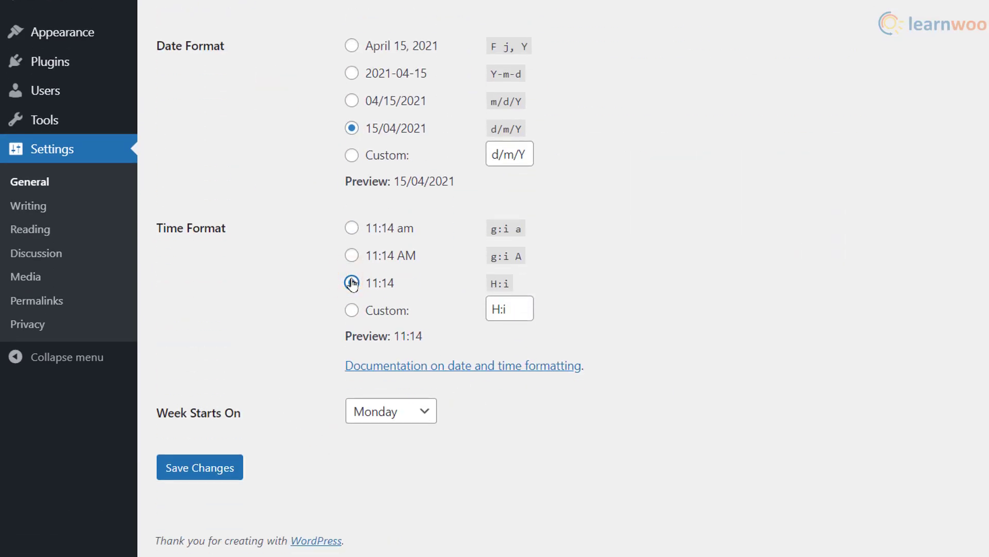
left_click(204, 470)
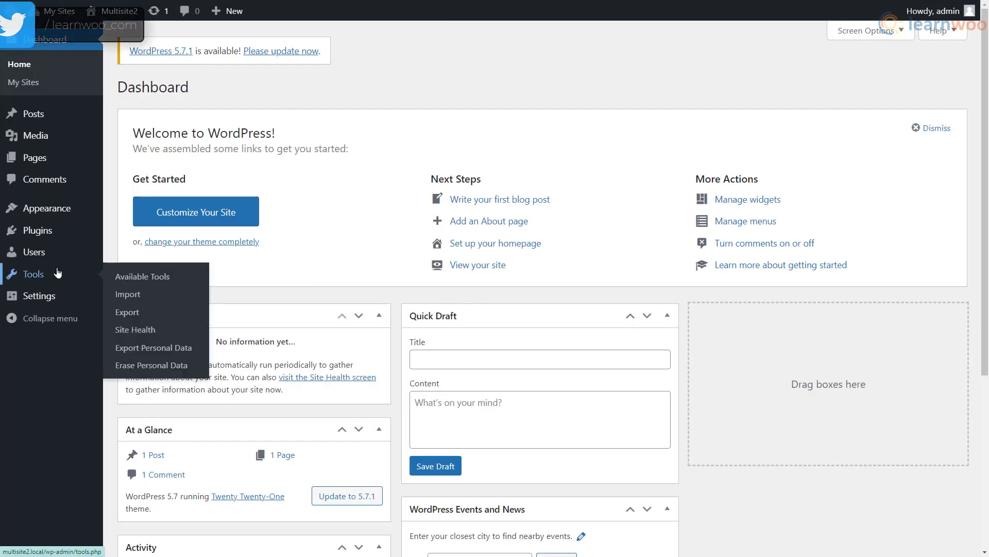
- Export all content and save it as the multisite2.WordPress.2021-04-15 XML file
left_click(127, 312)
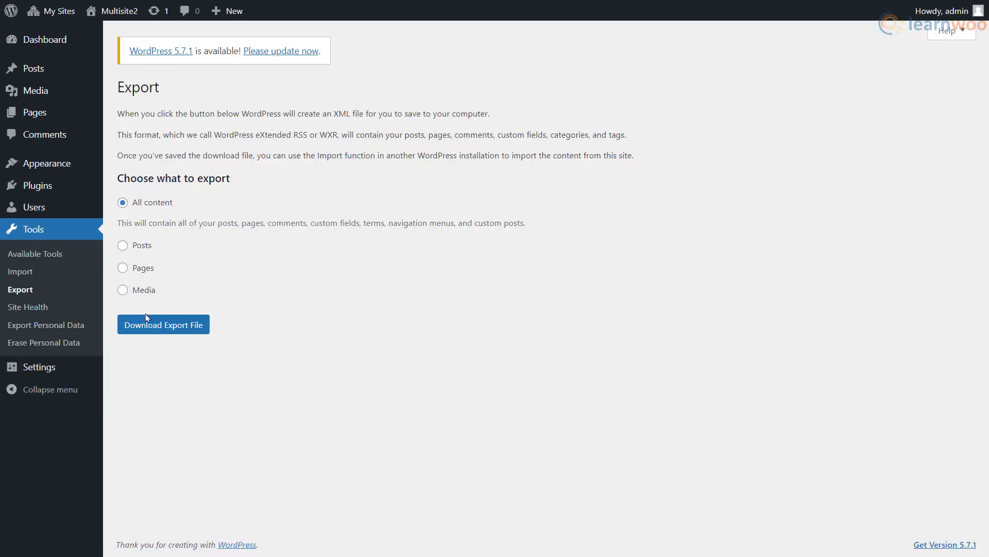
left_click(152, 324)
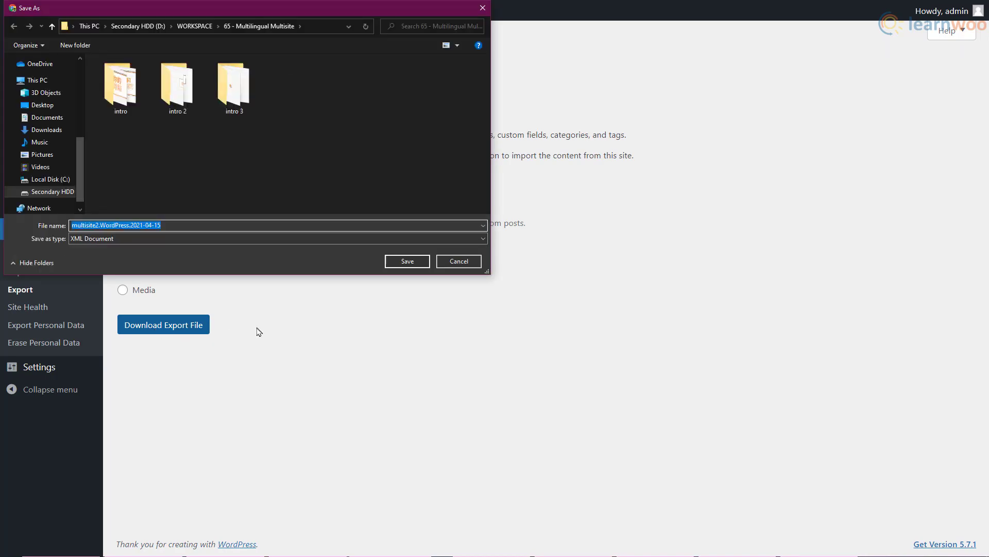
left_click(401, 263)
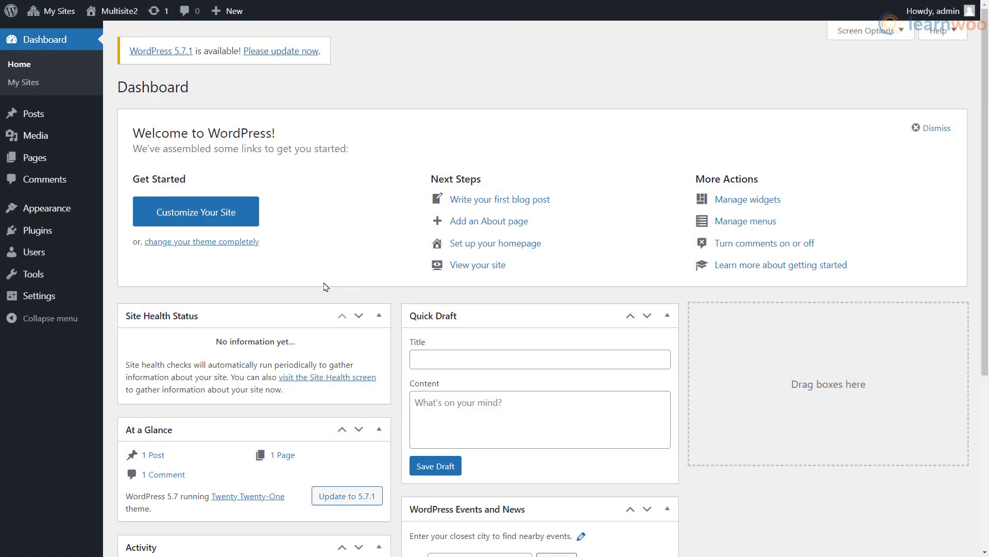
- Install the WordPress importer from Tools > Import and run it
mouse_move(54, 274)
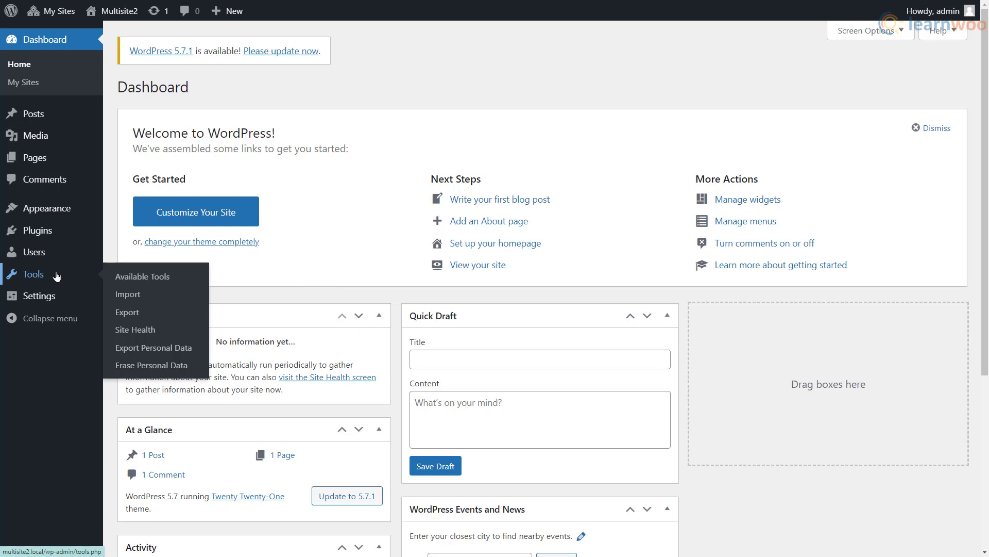
left_click(140, 298)
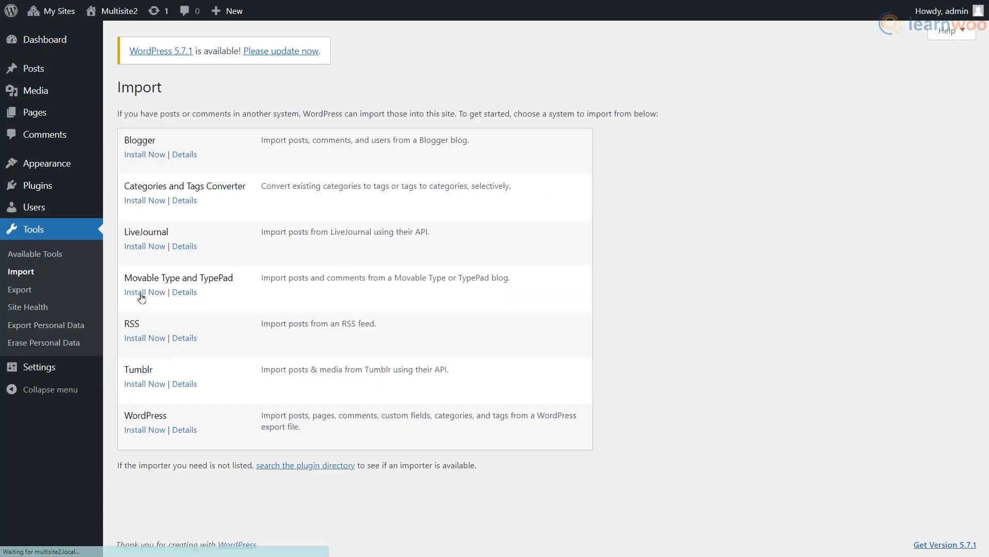
left_click(144, 432)
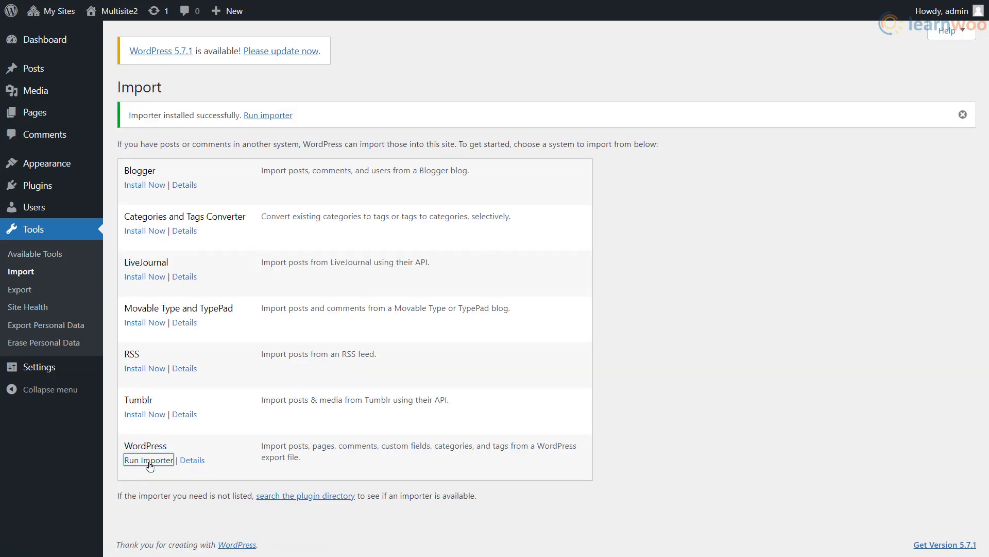
left_click(149, 460)
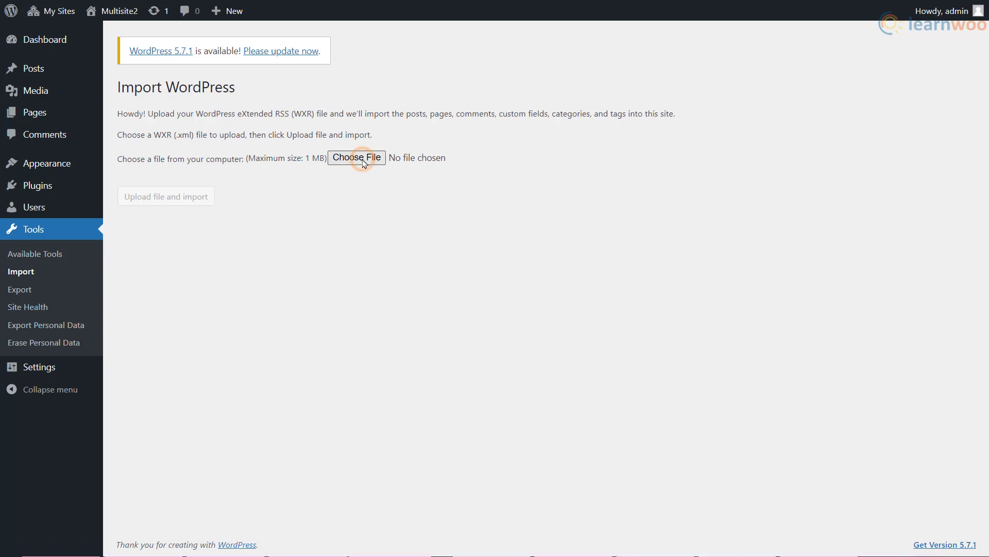
- Choose the multisite2 export XML file and upload it to start the import
left_click(364, 162)
left_click(447, 133)
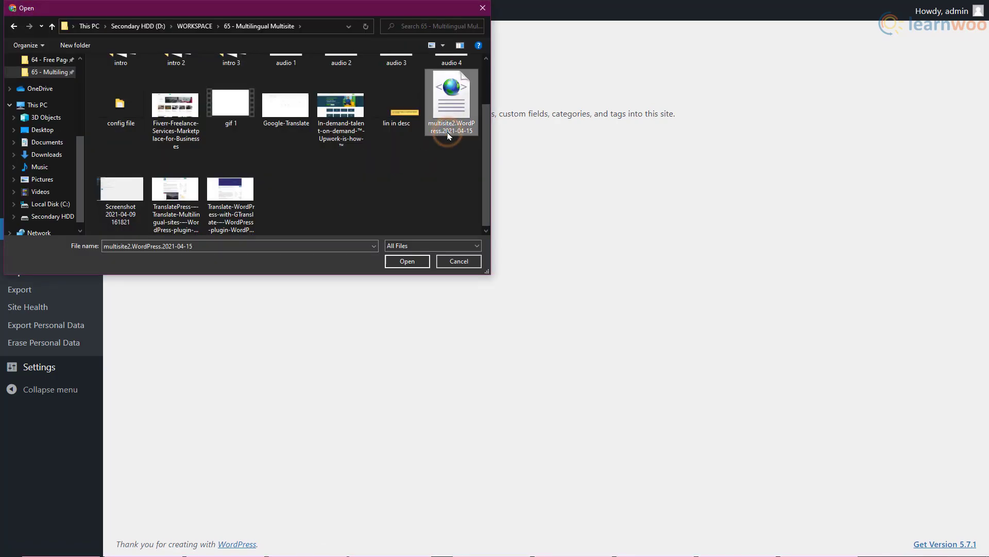
left_click(415, 260)
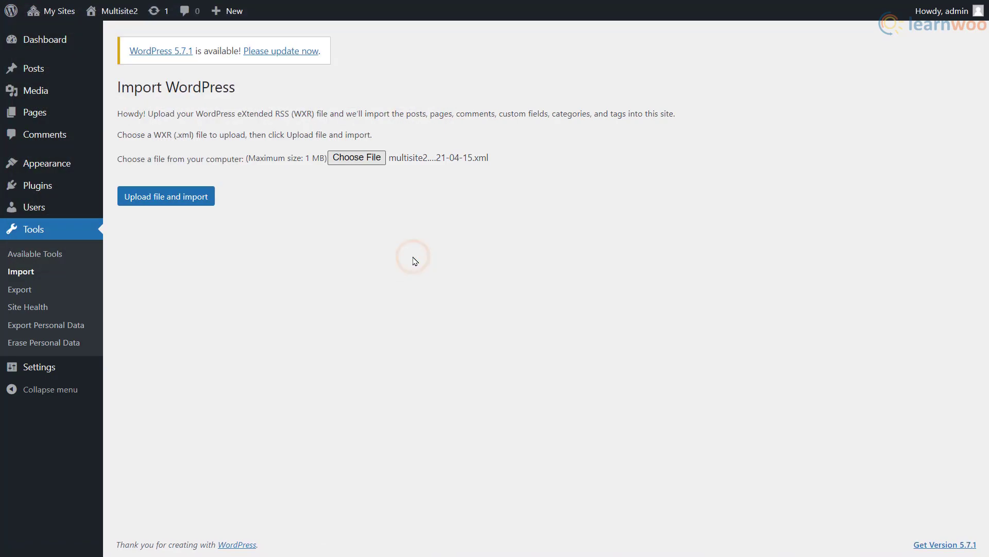
left_click(194, 195)
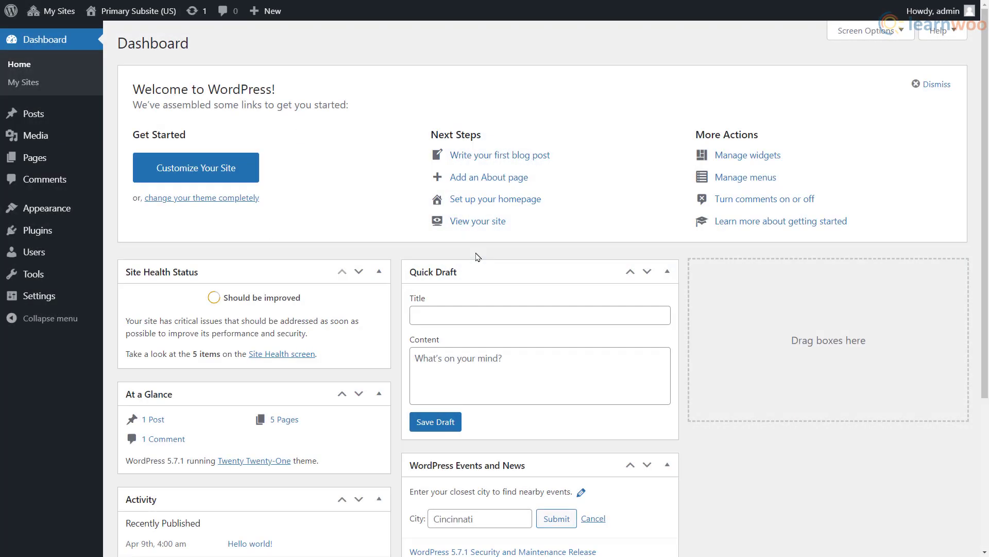
- From Network Admin, search the plugin directory for 'woocommerce' and install WooCommerce
mouse_move(67, 14)
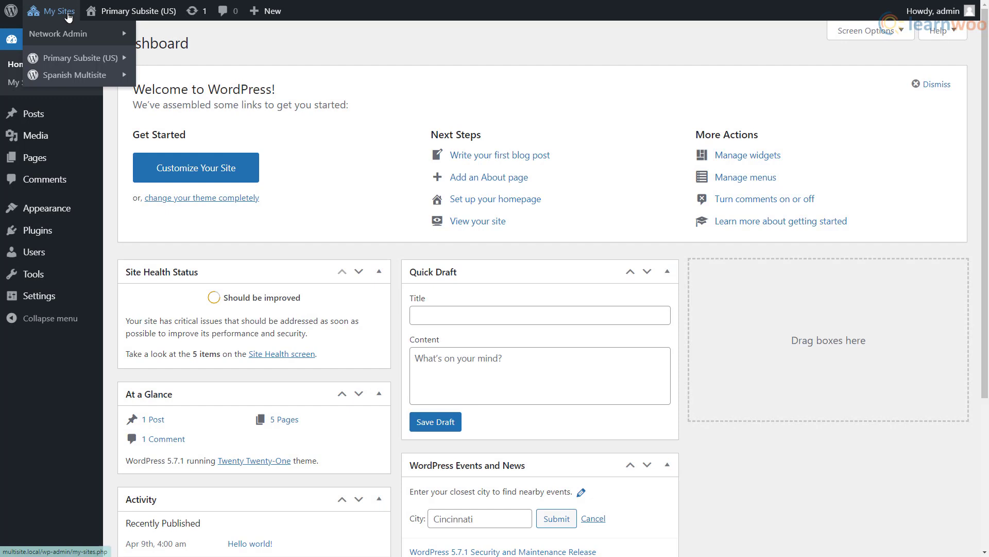
mouse_move(76, 34)
left_click(187, 33)
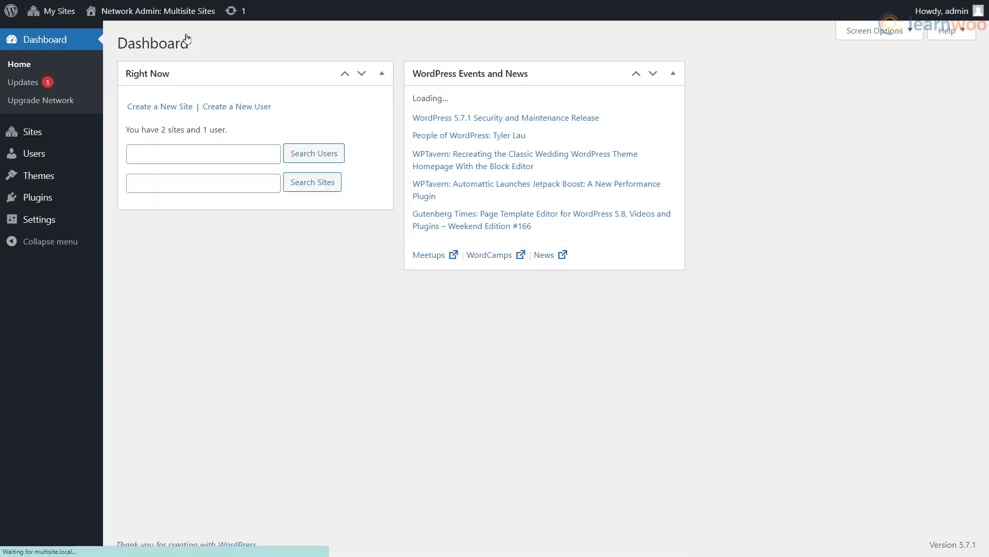
mouse_move(73, 201)
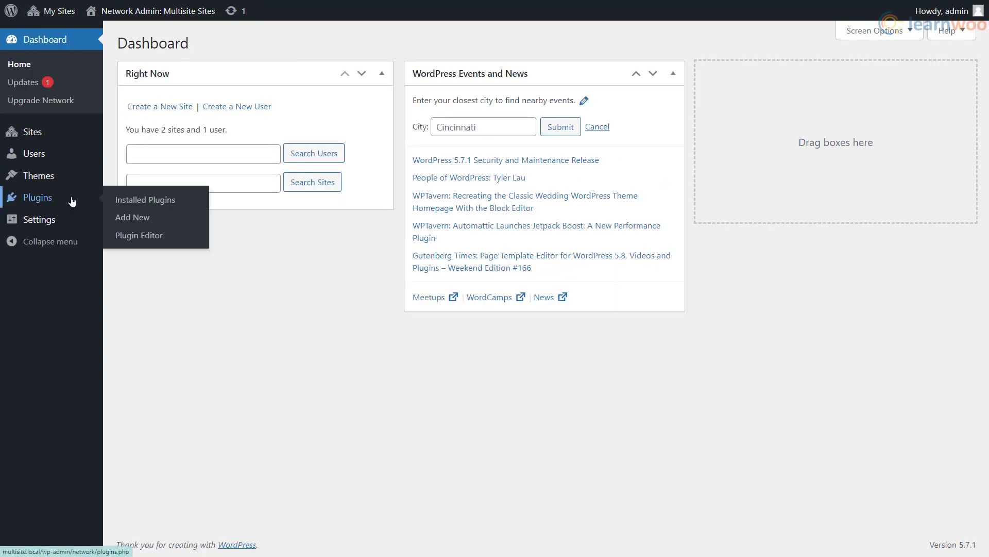
left_click(156, 220)
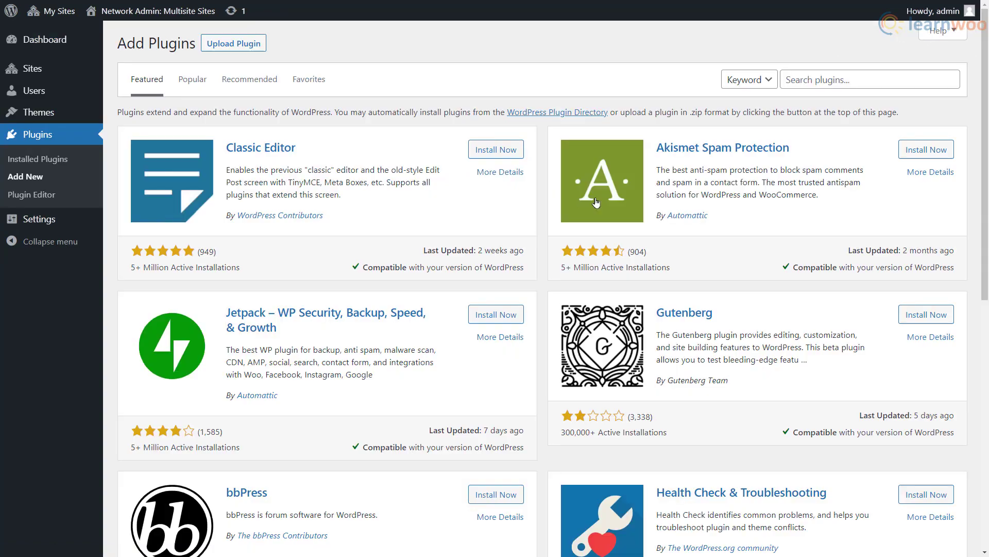
left_click(795, 85)
type("wooco")
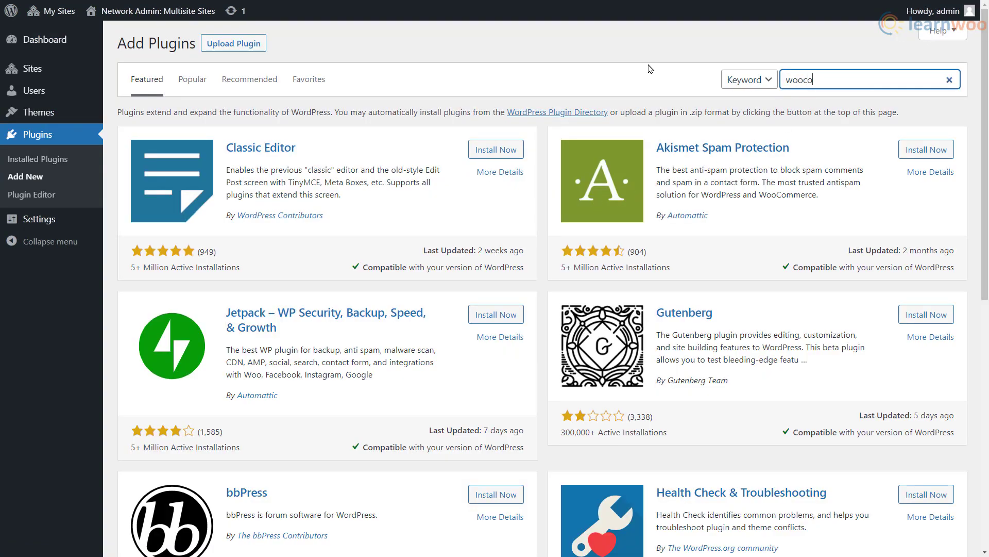
type("mmerce")
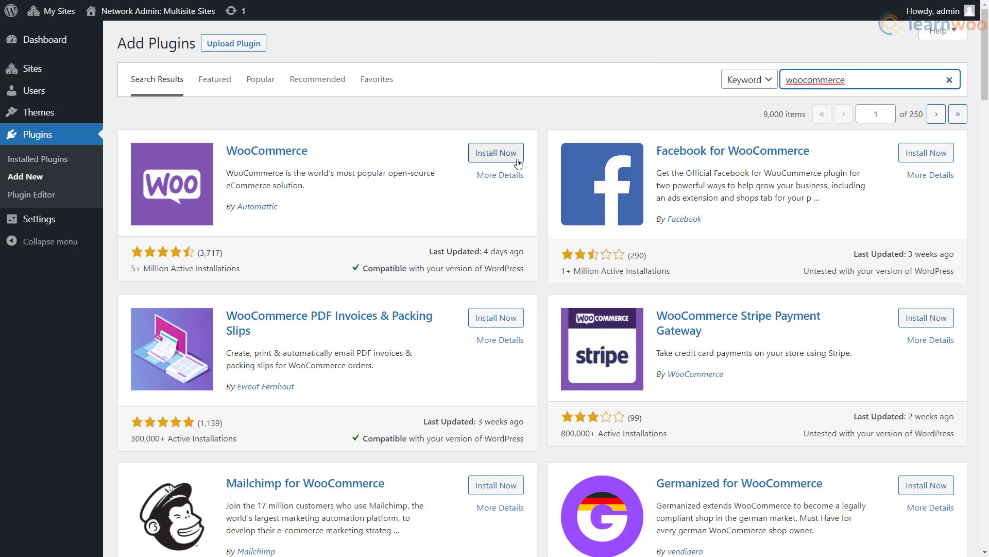
left_click(500, 153)
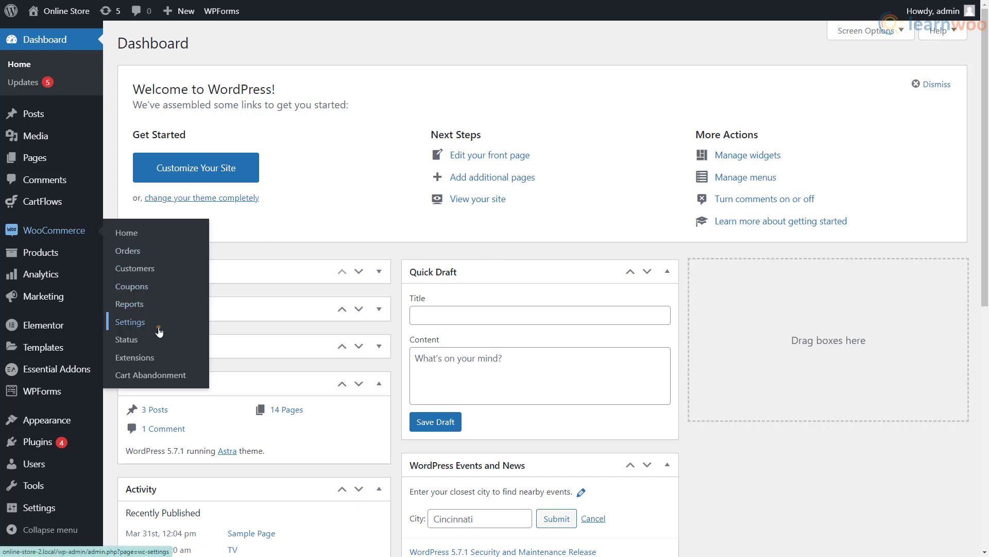
- Go to WooCommerce Settings and show the Shipping zones section
left_click(159, 329)
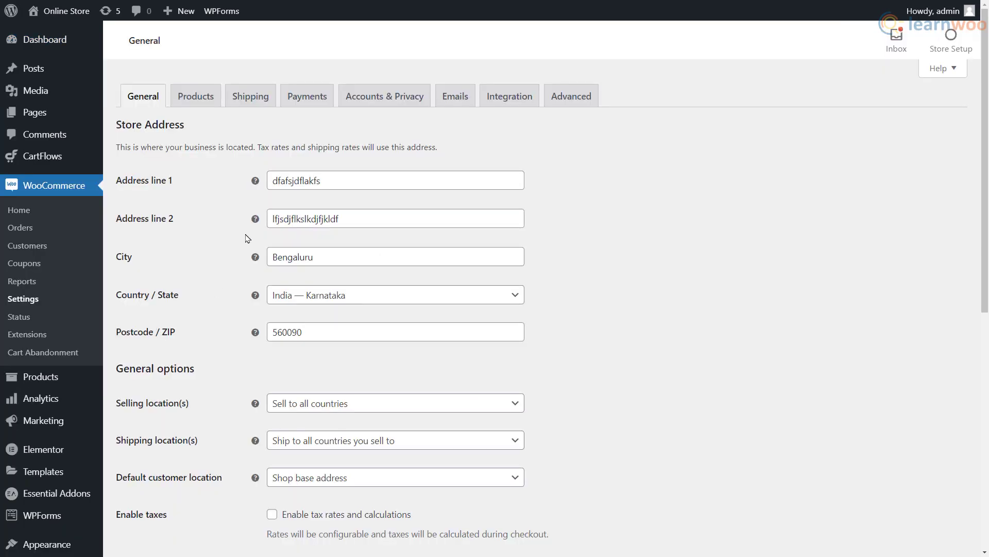
left_click(251, 103)
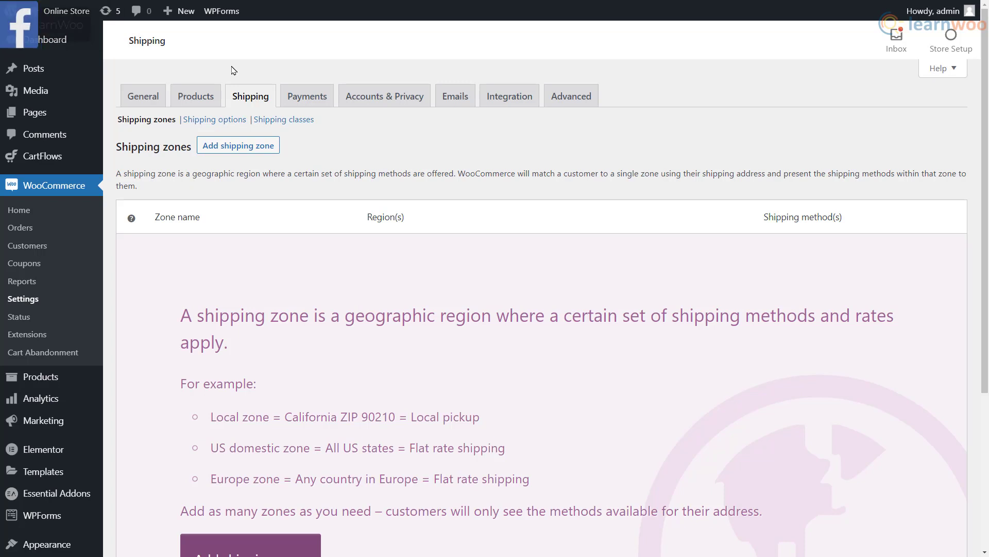
- Create a new shipping zone named United States covering the United States (US) region
left_click(239, 145)
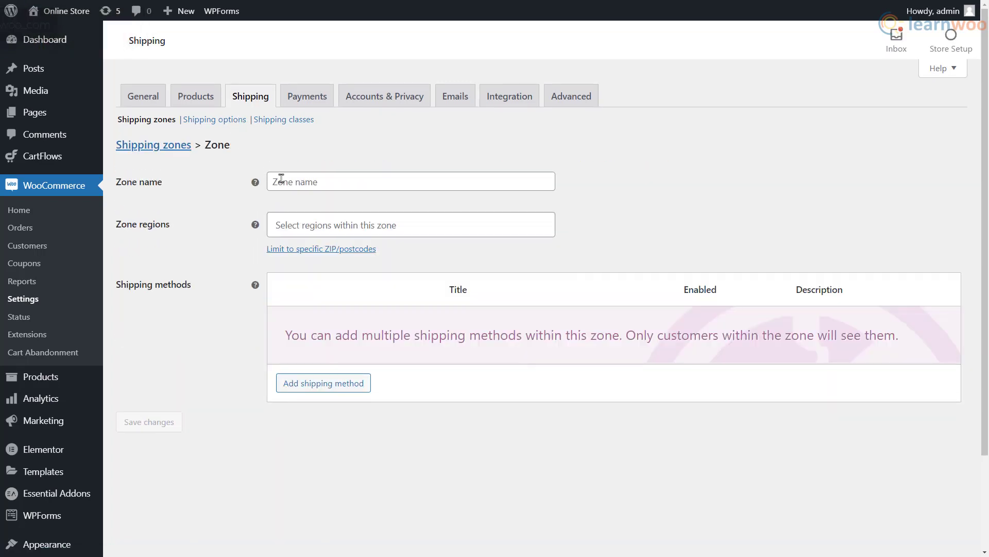
left_click(280, 181)
type("United States")
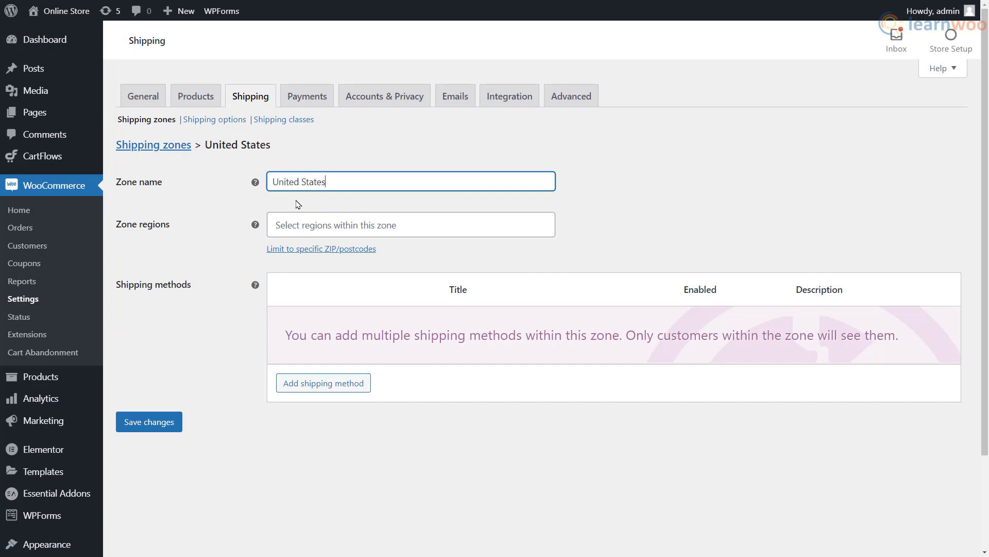
left_click(293, 225)
type("united")
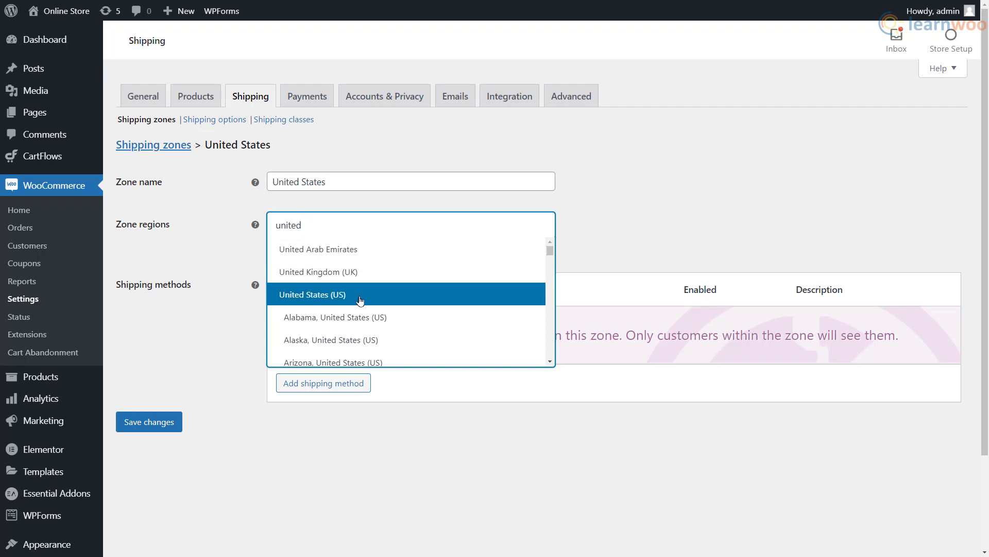
left_click(360, 300)
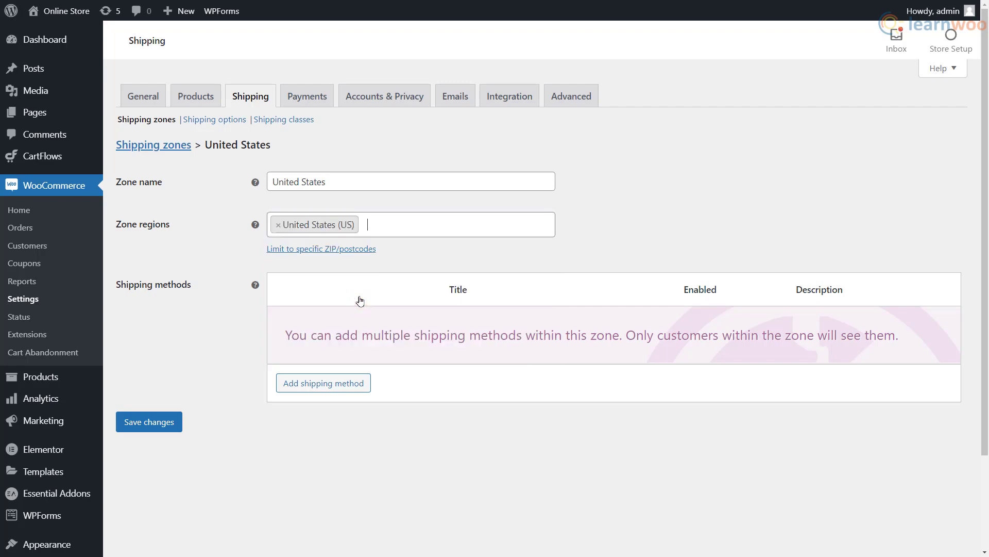
- Add a Flat rate shipping method to the United States zone
left_click(335, 382)
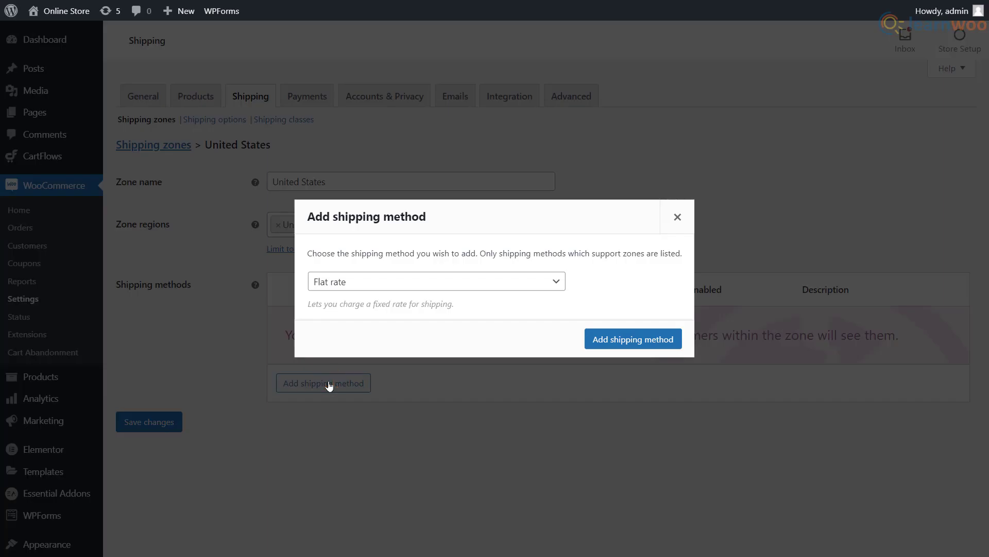
left_click(436, 289)
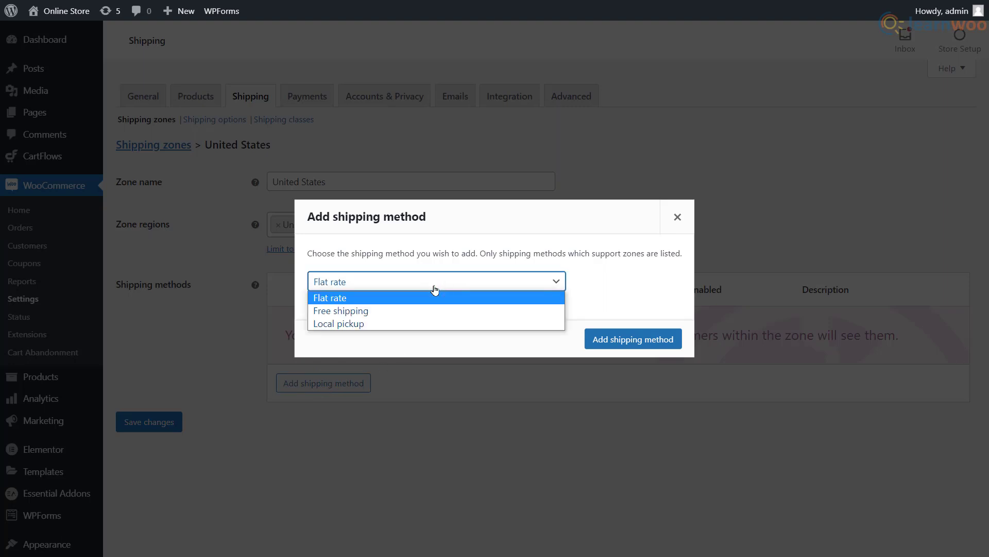
left_click(625, 338)
left_click(625, 339)
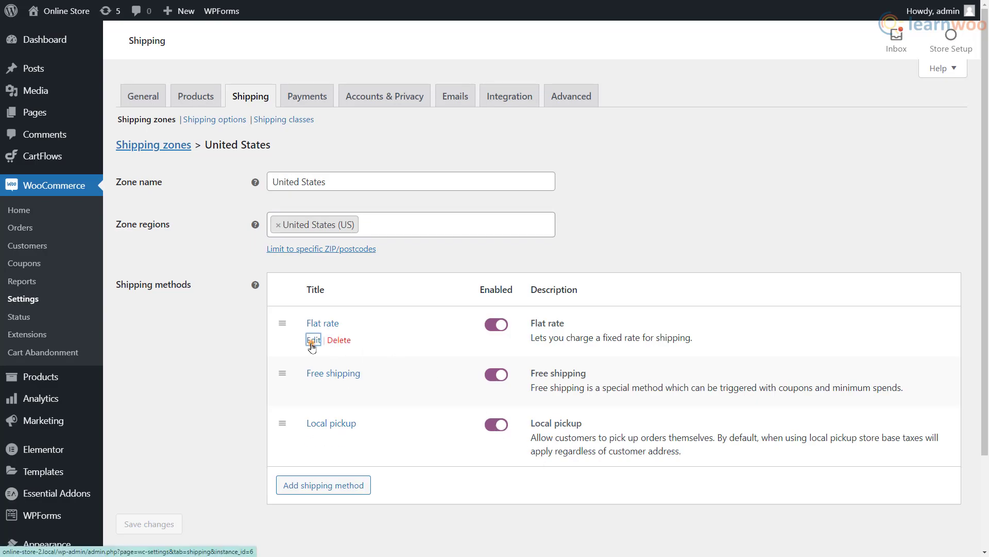
- Keep the Flat rate method Taxable and set its cost to a 10% fee, minimum 20, maximum 50
left_click(312, 340)
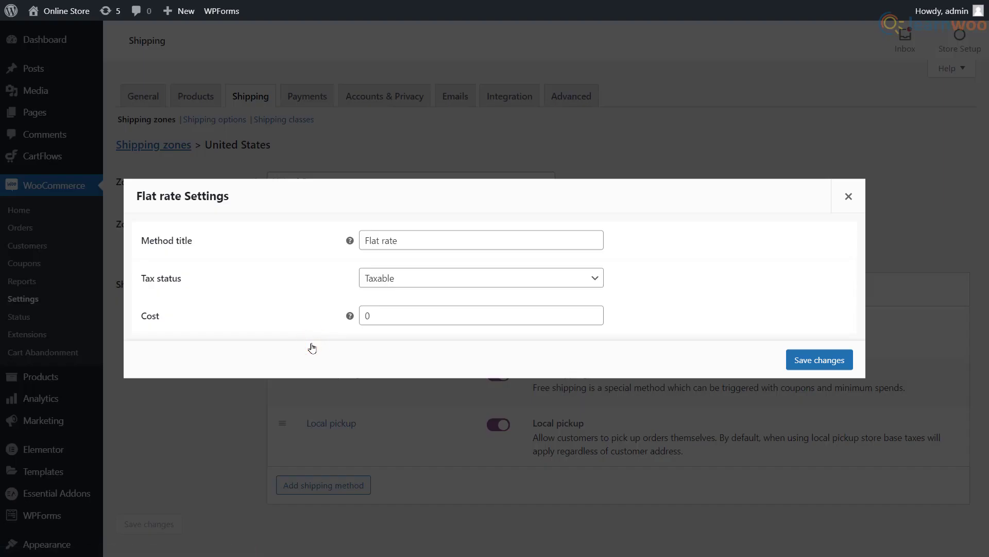
left_click(410, 283)
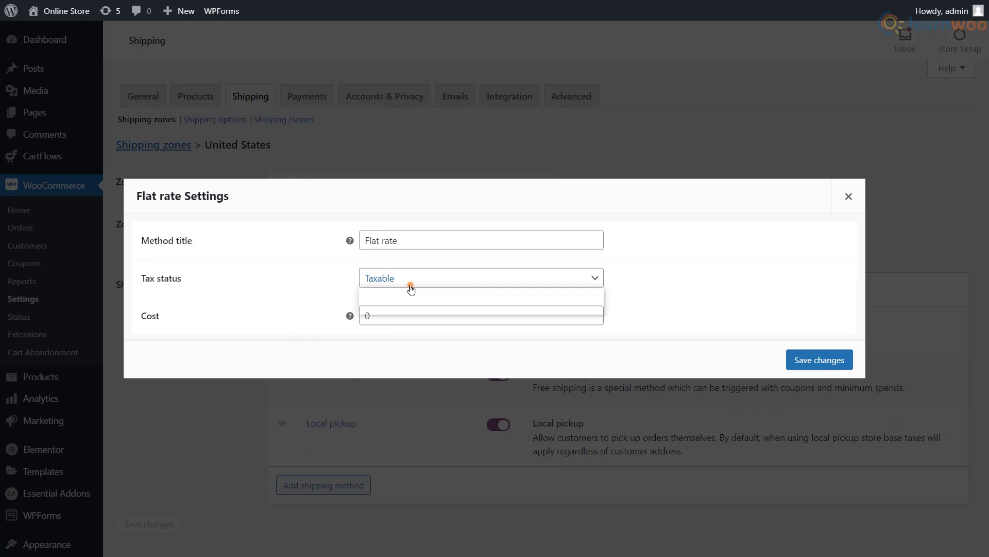
left_click(411, 300)
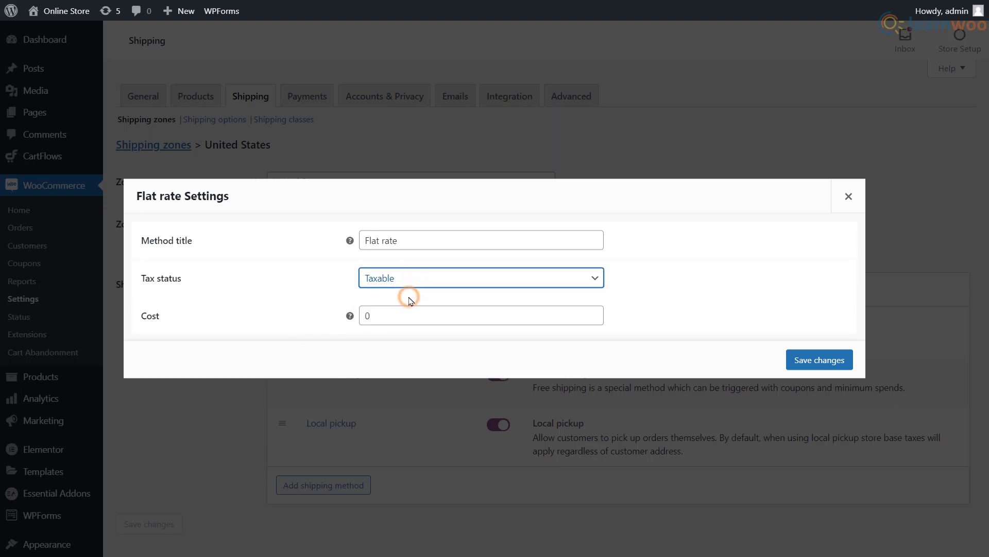
double_click(381, 318)
type("20")
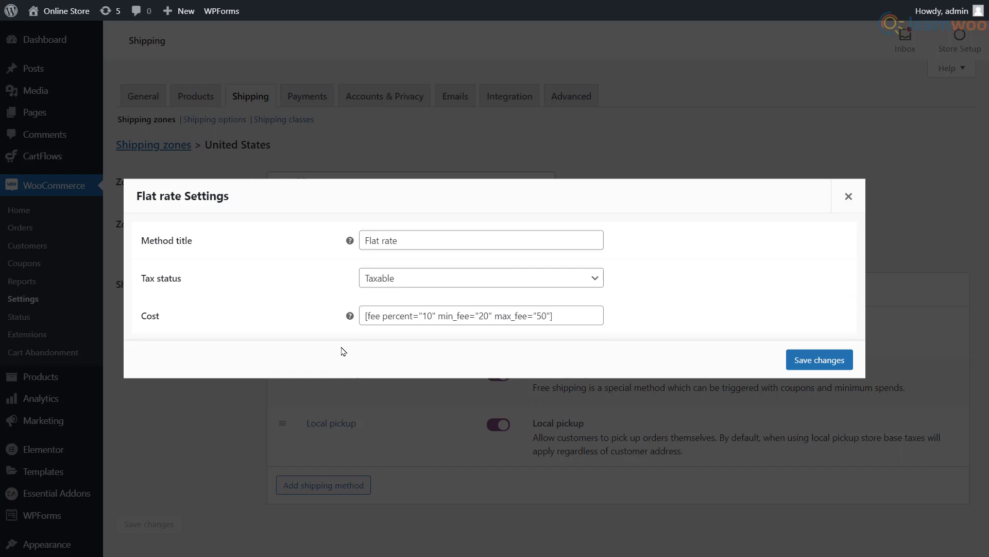
- Save the flat rate, then make Free shipping require a minimum order amount of 50
left_click(790, 360)
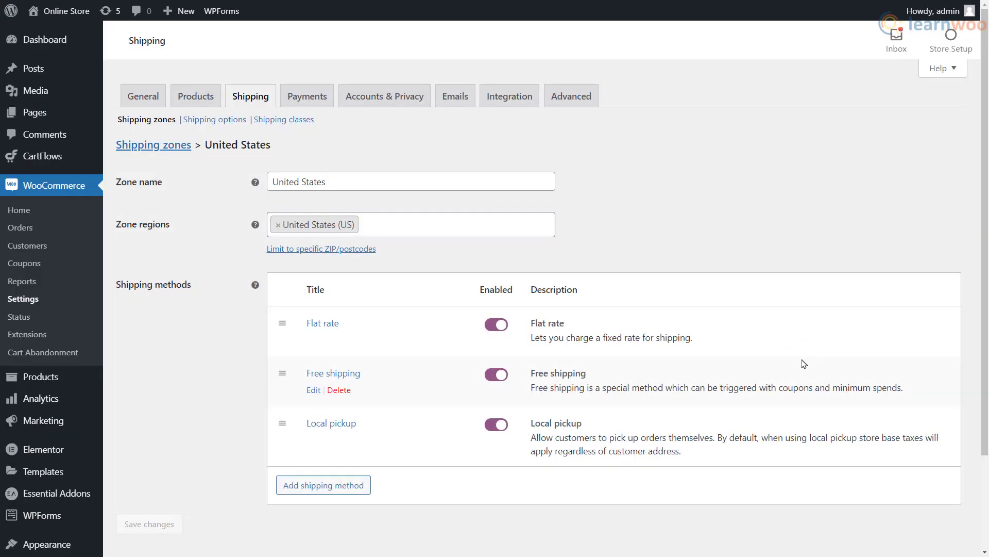
left_click(314, 390)
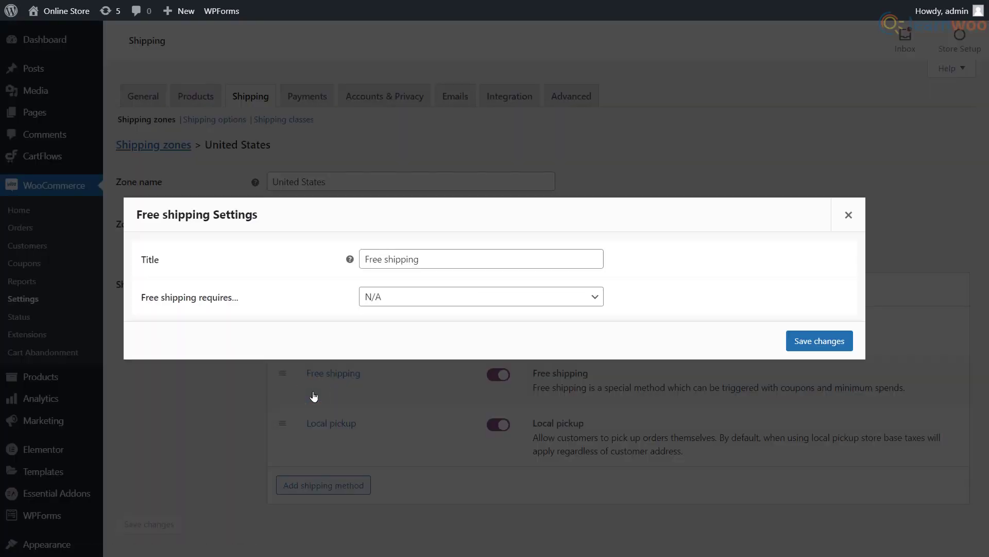
left_click(422, 304)
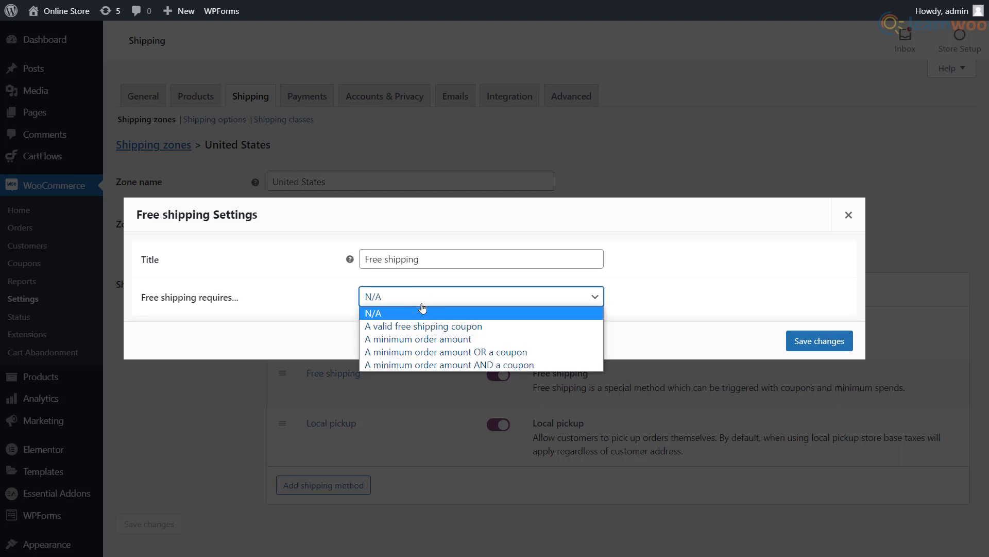
left_click(487, 339)
left_click_drag(383, 301, 361, 301)
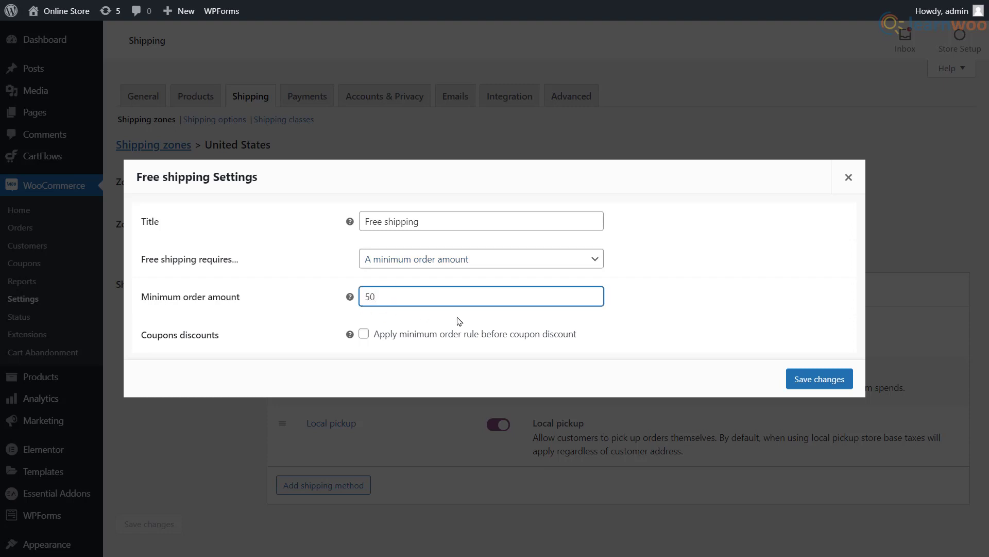
left_click(802, 380)
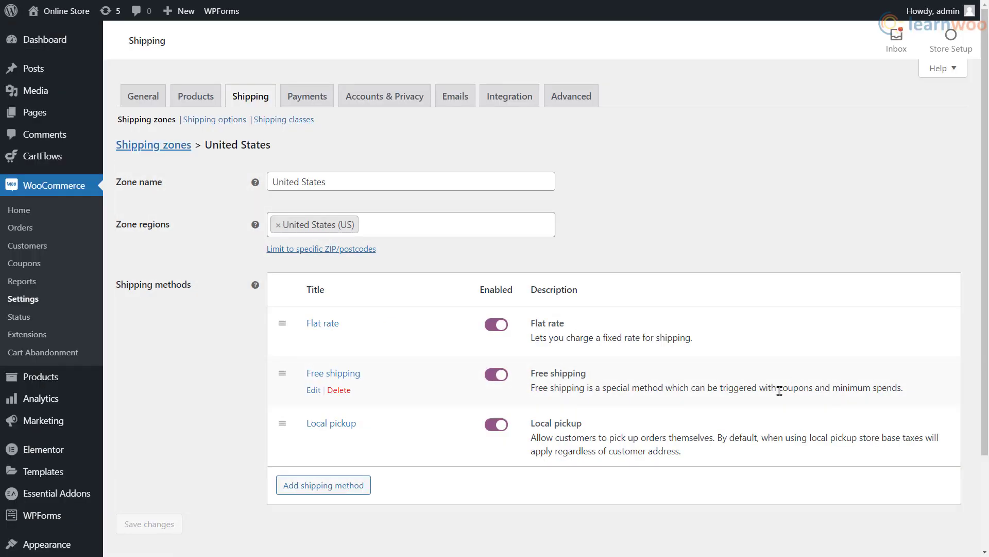
- Set the Local pickup cost to 20 and save it
left_click(314, 440)
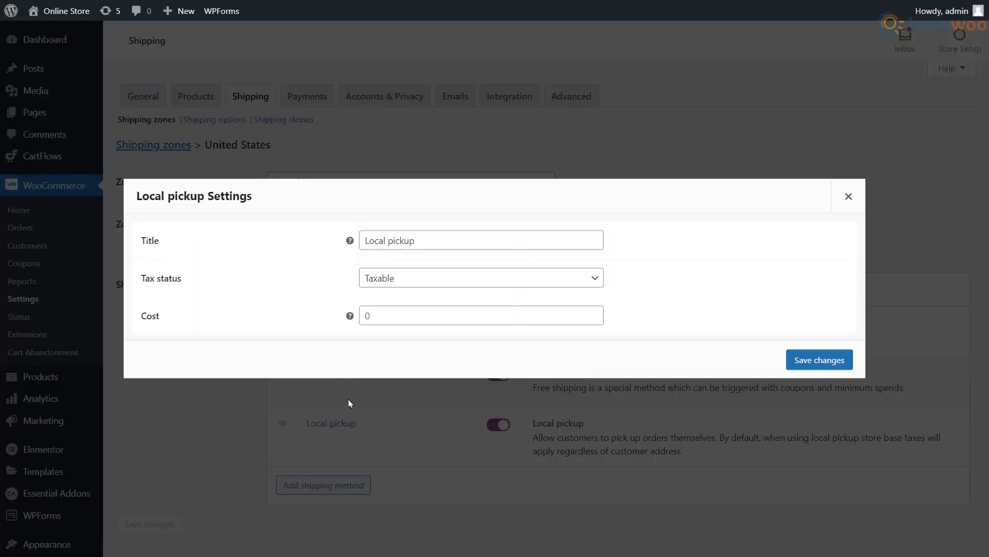
left_click(372, 319)
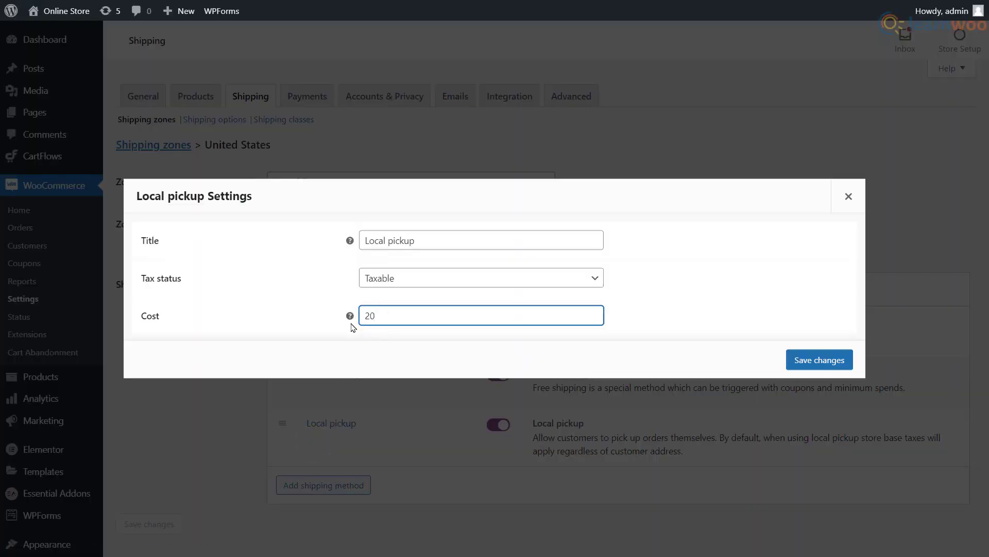
left_click(800, 361)
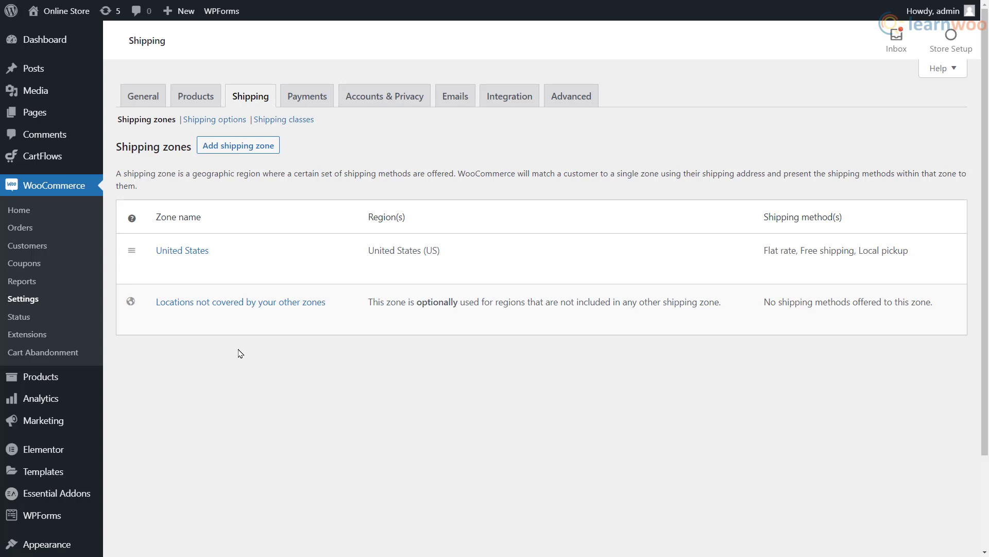
- Add a Flat rate method to the zone for uncovered locations, then delete it again
left_click(222, 320)
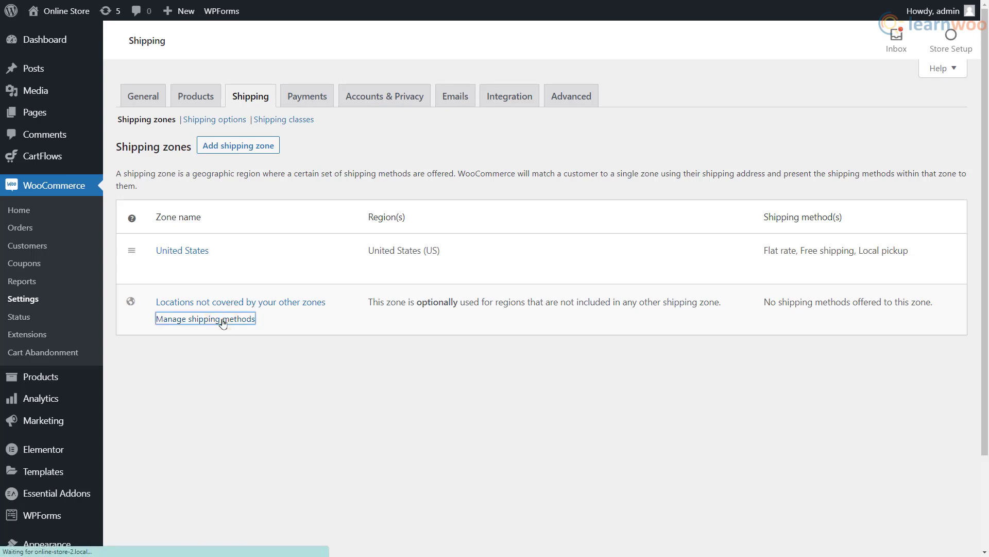
left_click(314, 285)
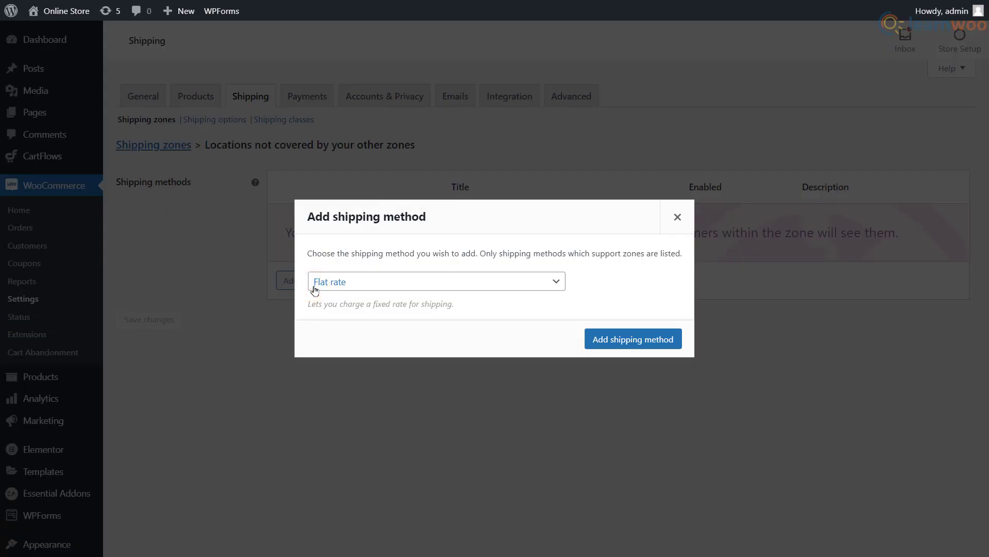
left_click(604, 342)
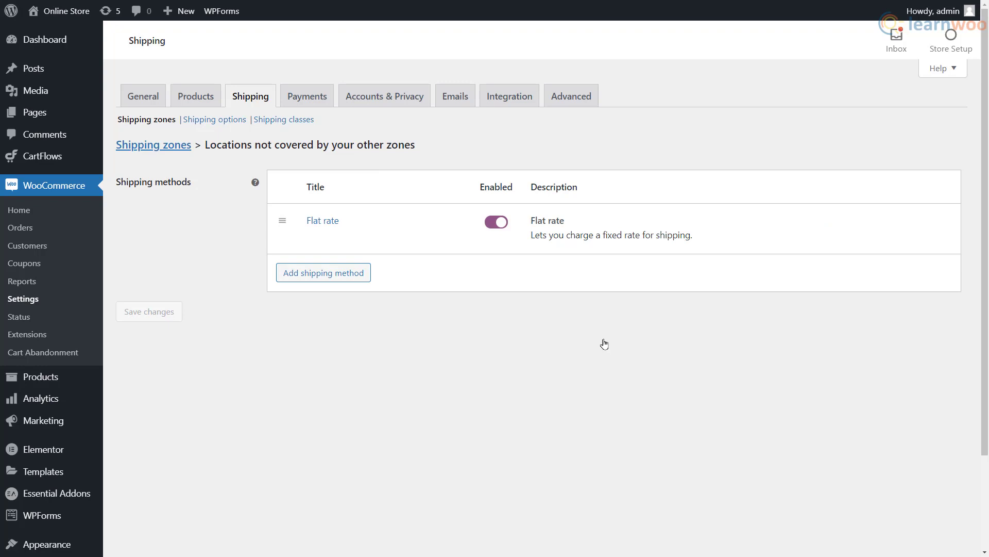
left_click(348, 240)
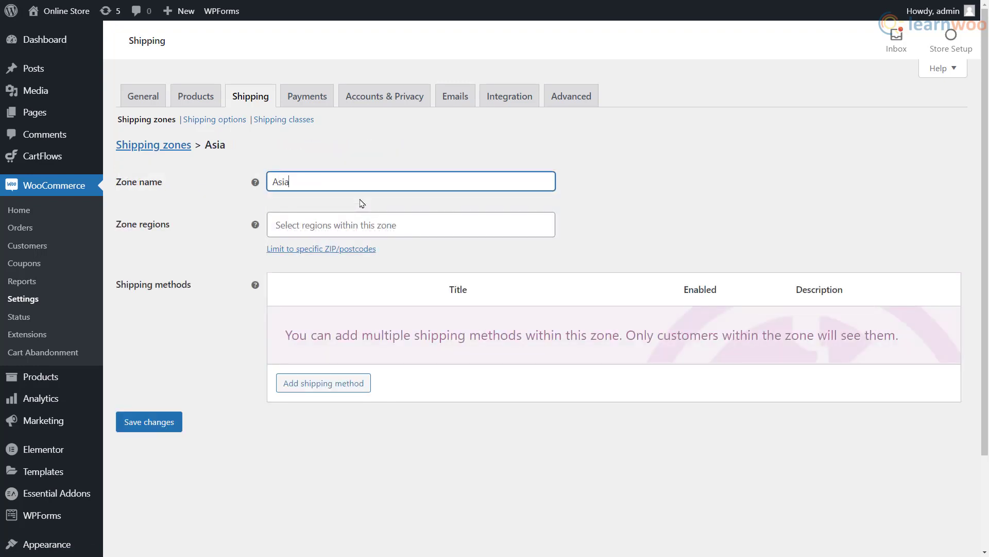
- Give the Asia zone the Asia region and a Flat rate shipping method
left_click(359, 217)
type("a")
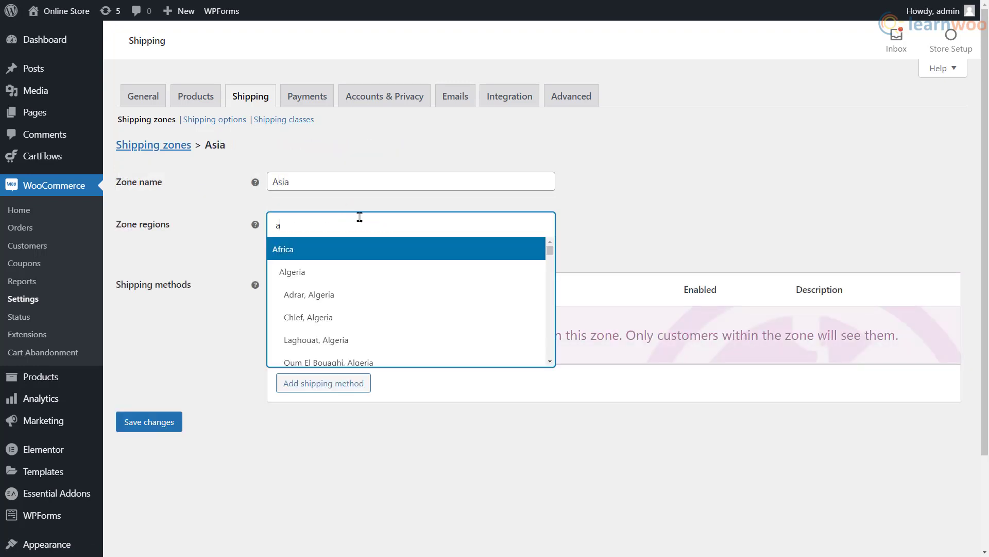
type("sia")
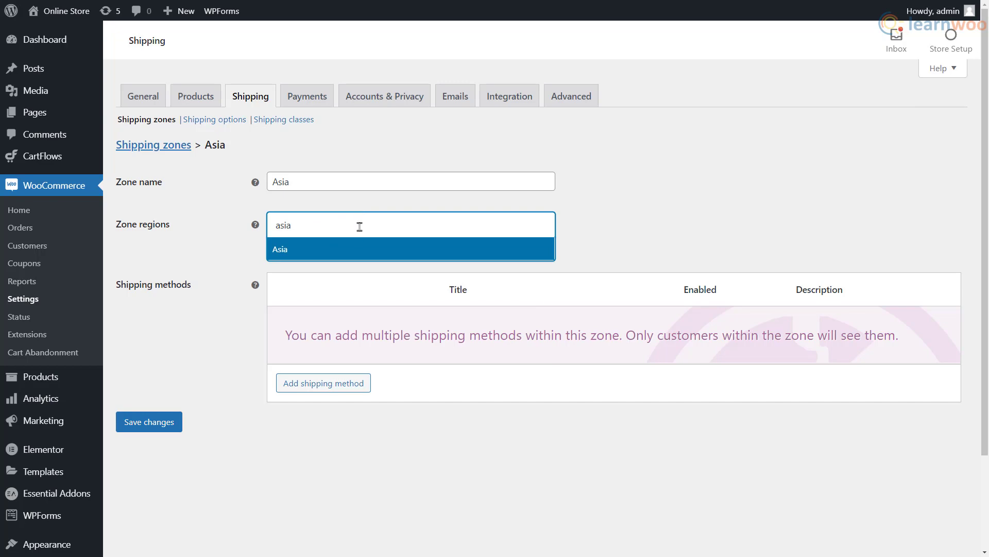
left_click(357, 250)
left_click(360, 389)
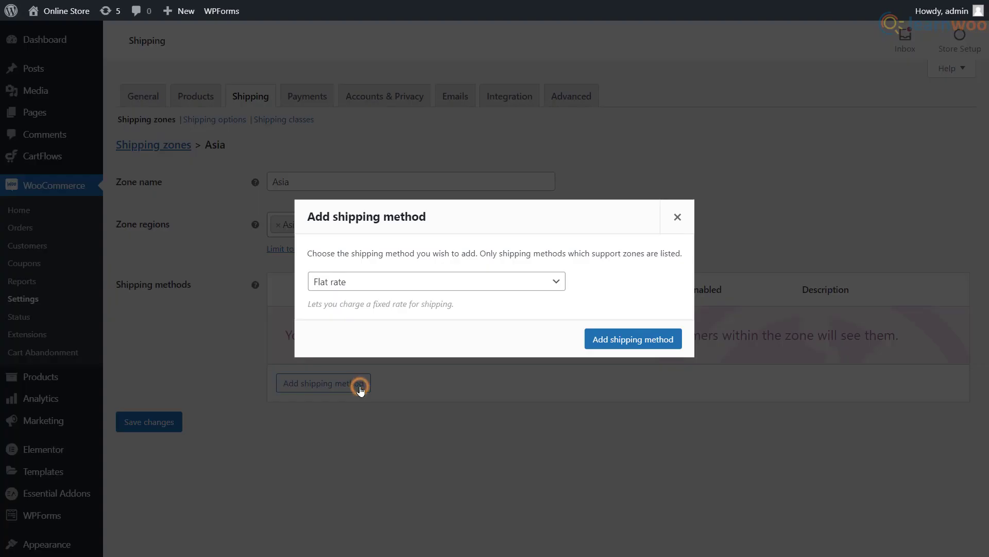
left_click(621, 338)
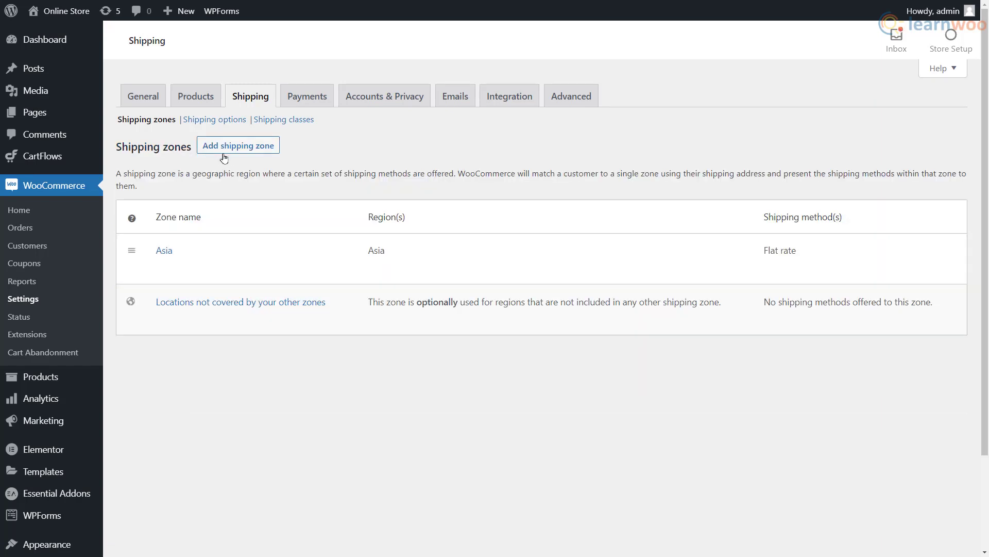
- Create and save a 'No shipping available' zone covering Myanmar, then return to the zones list
left_click(235, 147)
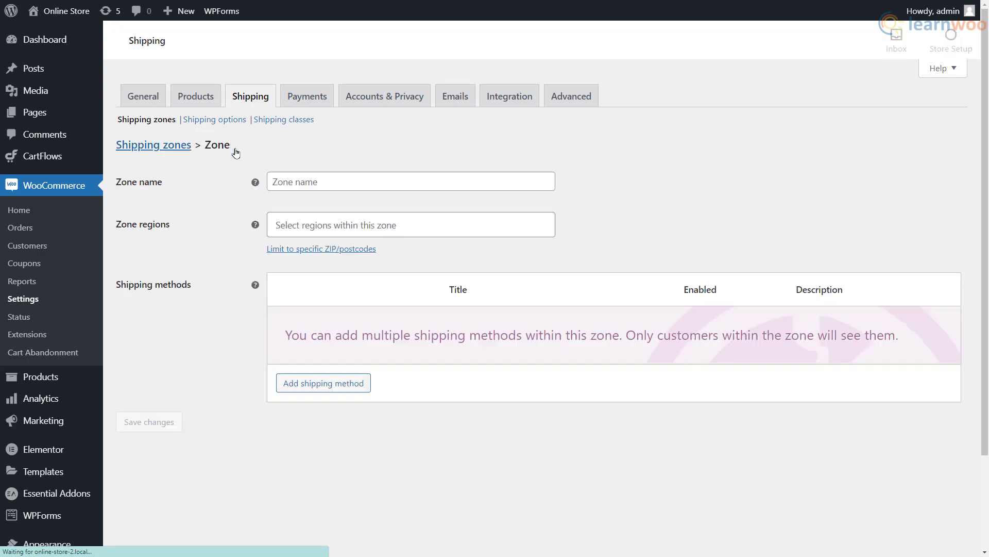
left_click(303, 180)
type("No shipping available")
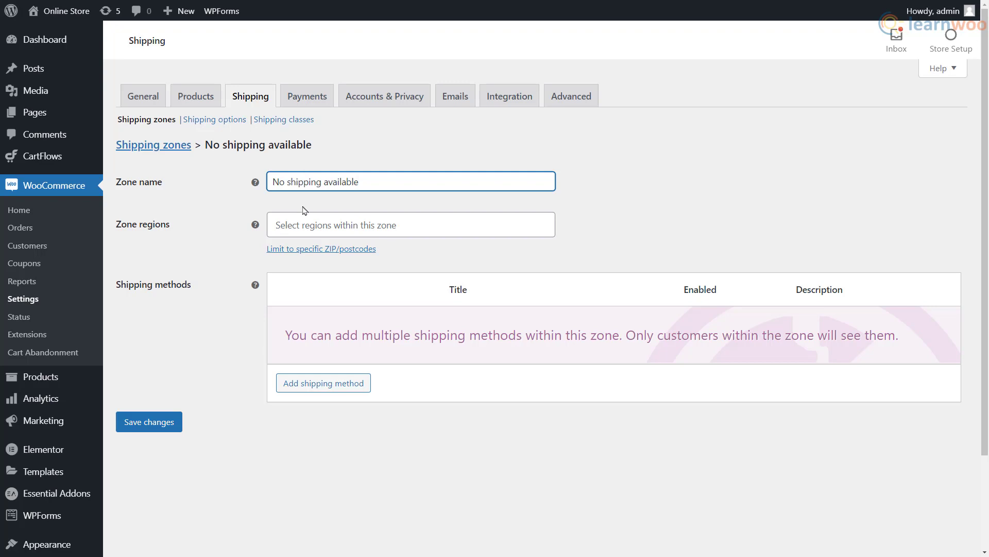
left_click(302, 224)
type("myanm")
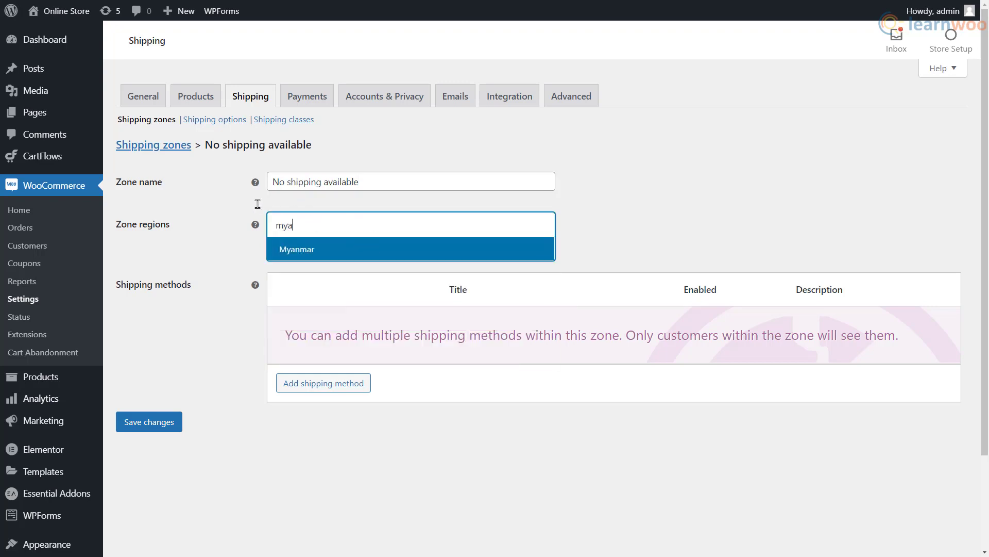
left_click(283, 258)
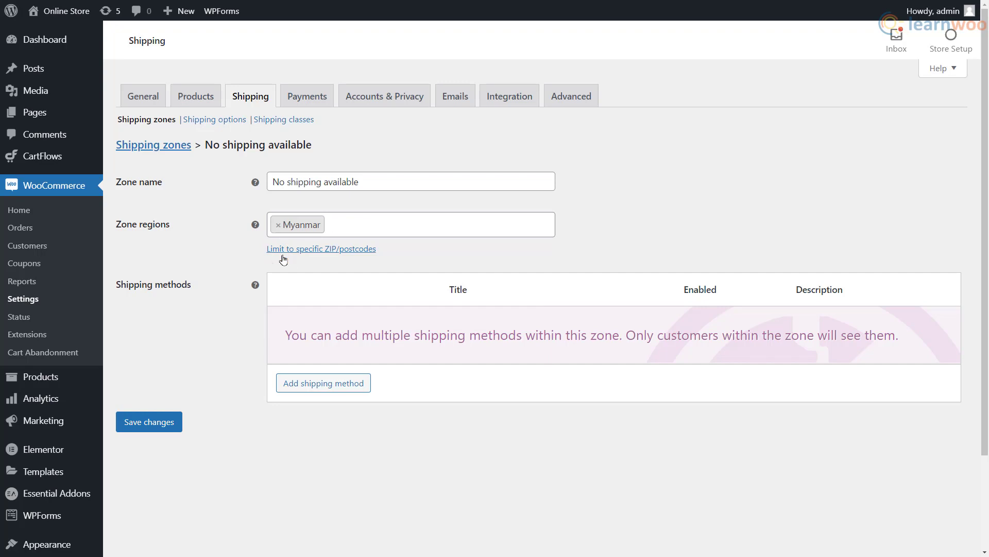
left_click(177, 431)
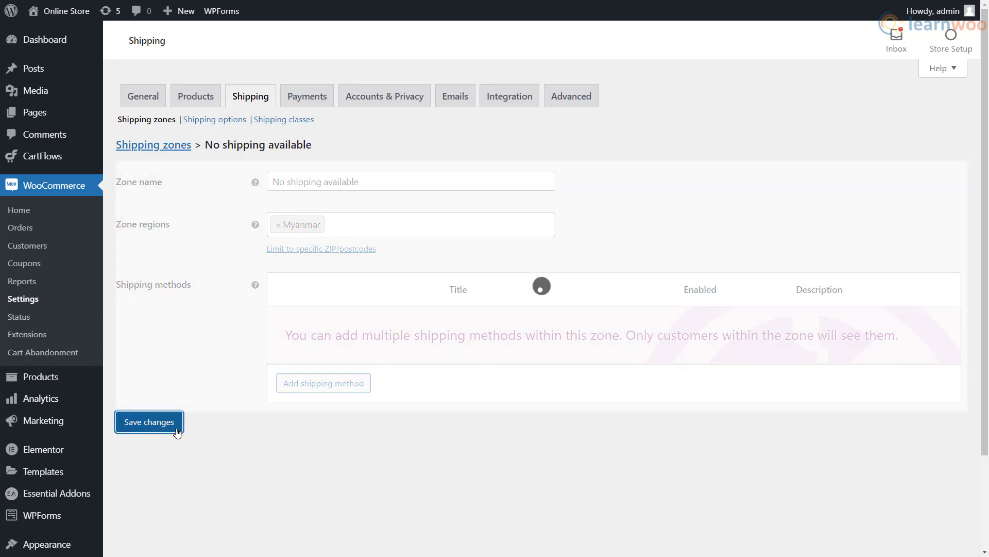
left_click(155, 146)
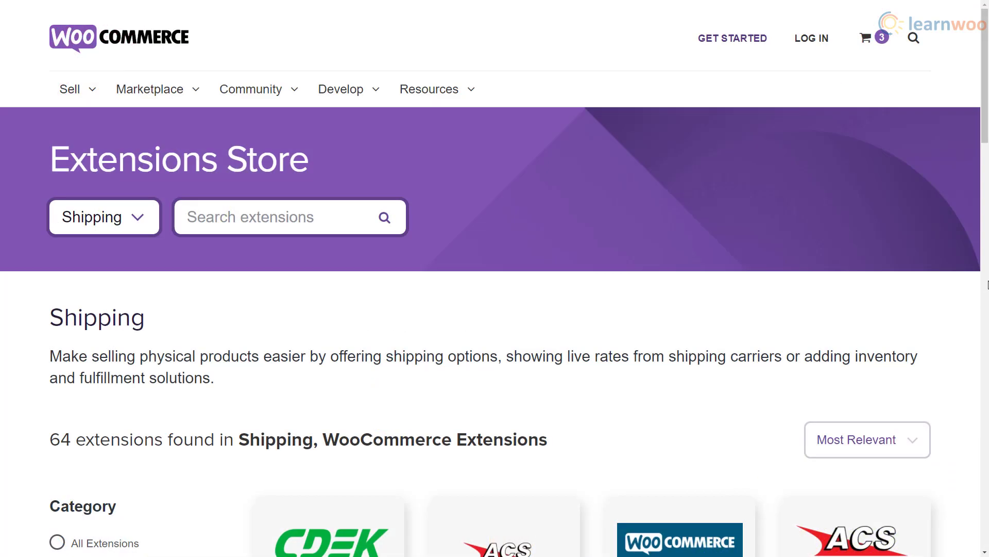
- Scroll through the Shipping category listings in the WooCommerce.com Extensions Store
scroll(987, 285, "down", 10)
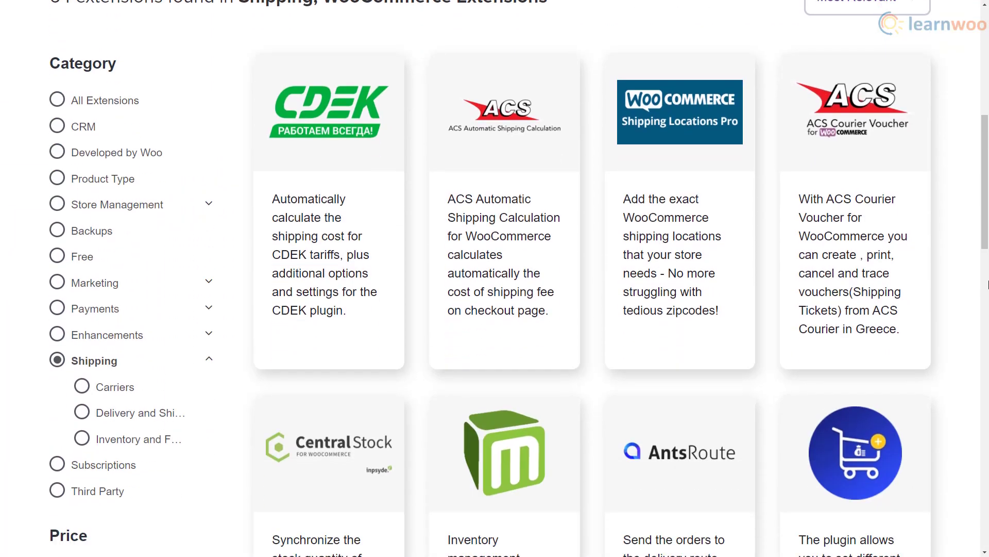
scroll(988, 285, "down", 9)
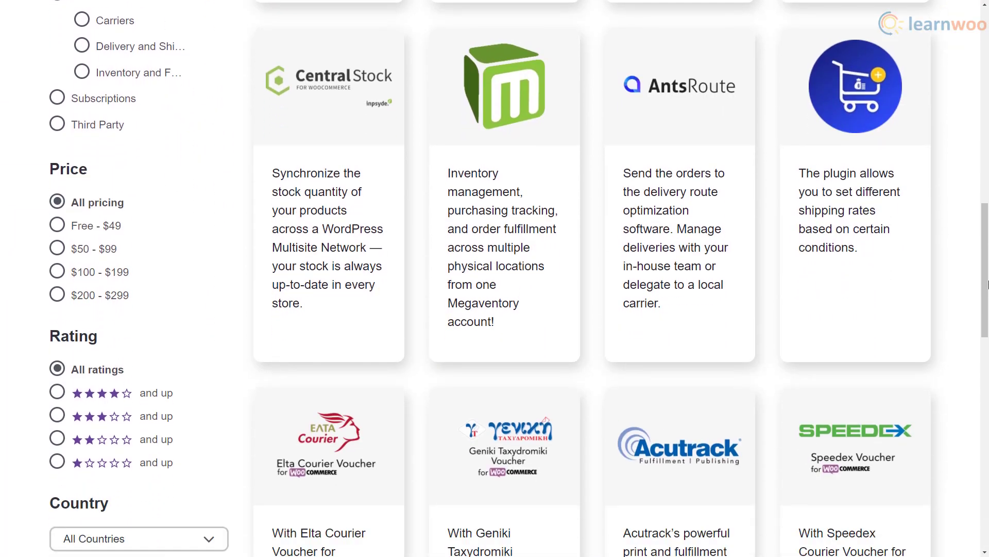
scroll(987, 285, "down", 5)
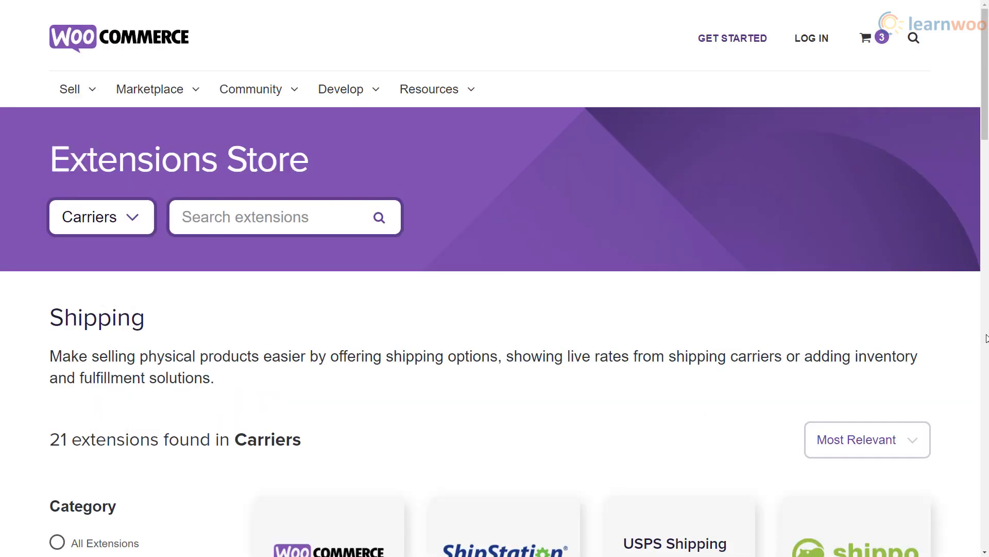
- Scroll through pages 1 and 2 of the Carriers extension results
scroll(986, 339, "down", 5)
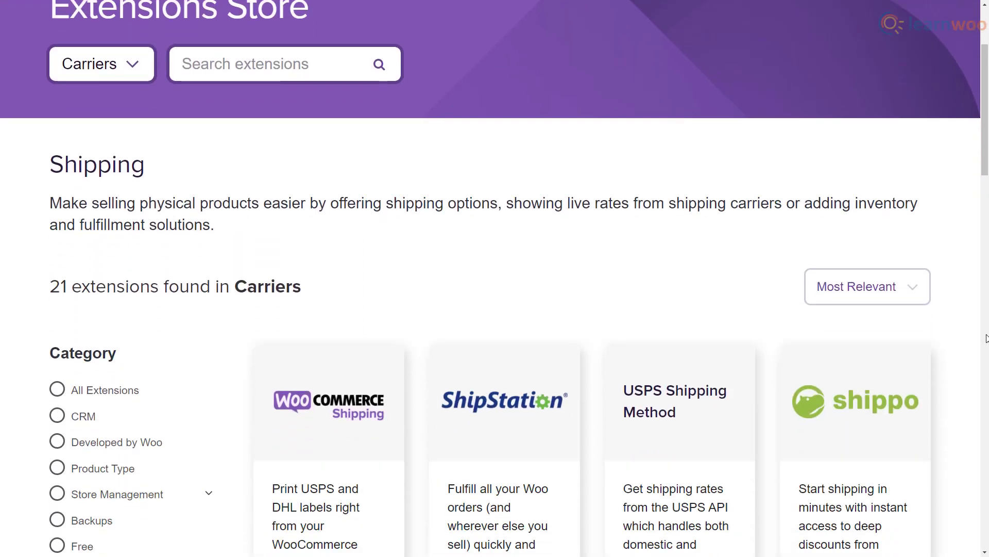
scroll(986, 339, "down", 8)
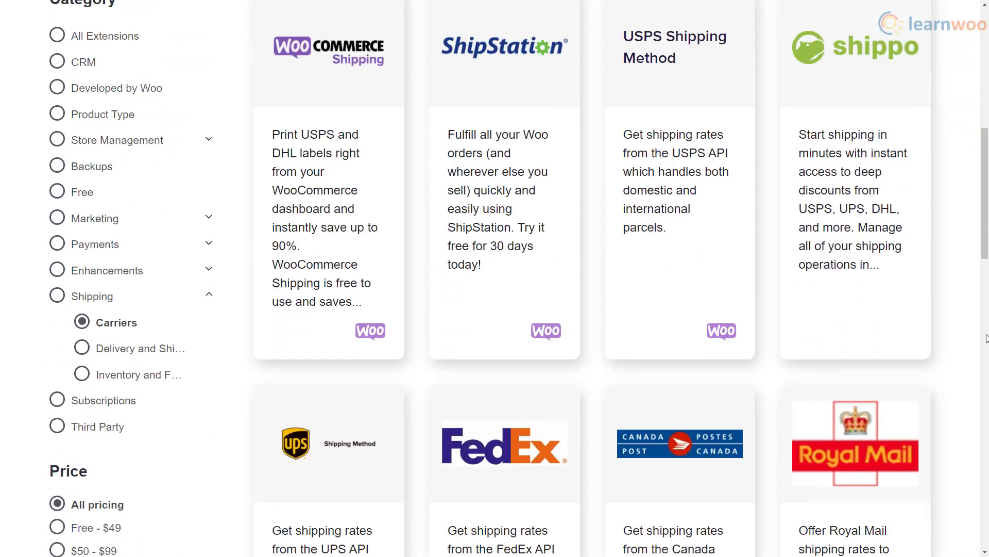
scroll(985, 339, "down", 6)
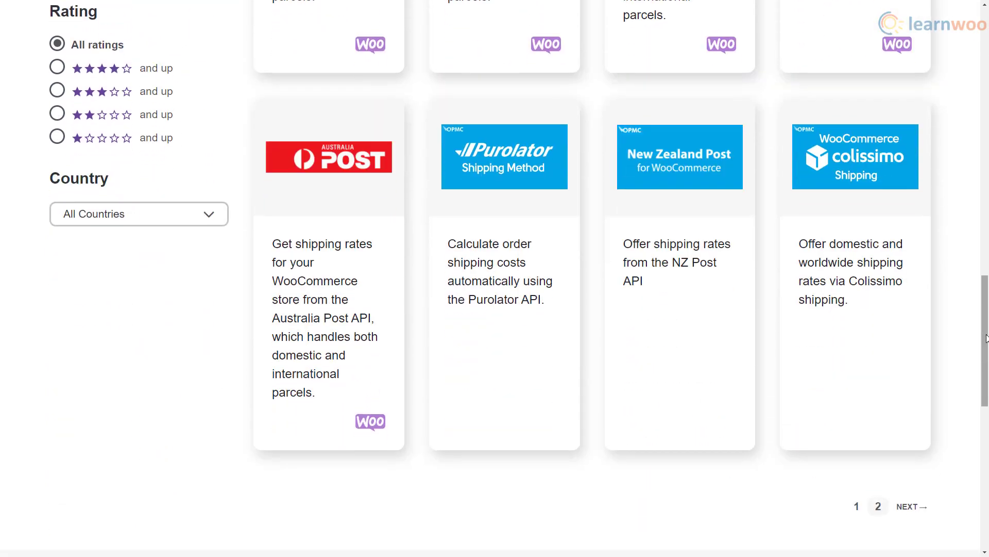
left_click(915, 496)
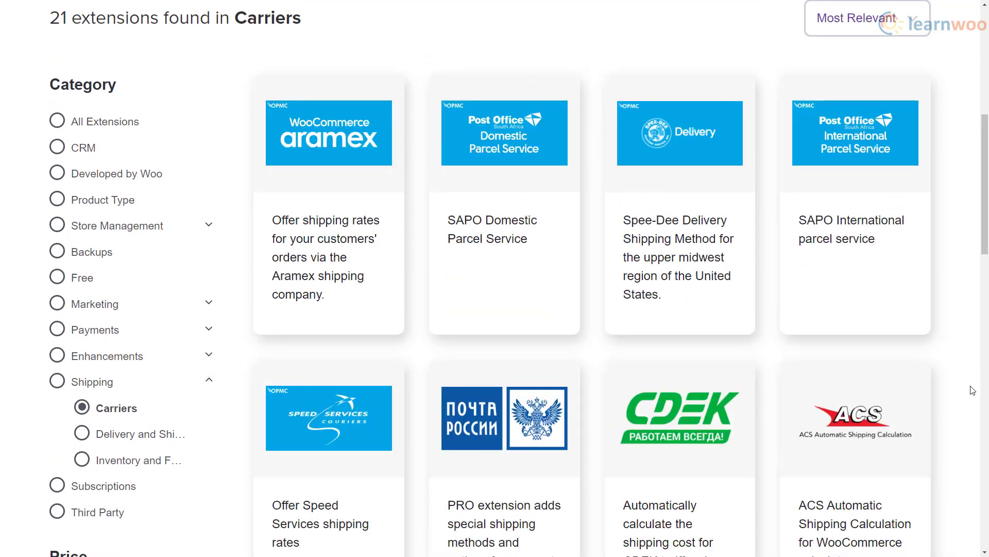
scroll(973, 390, "down", 5)
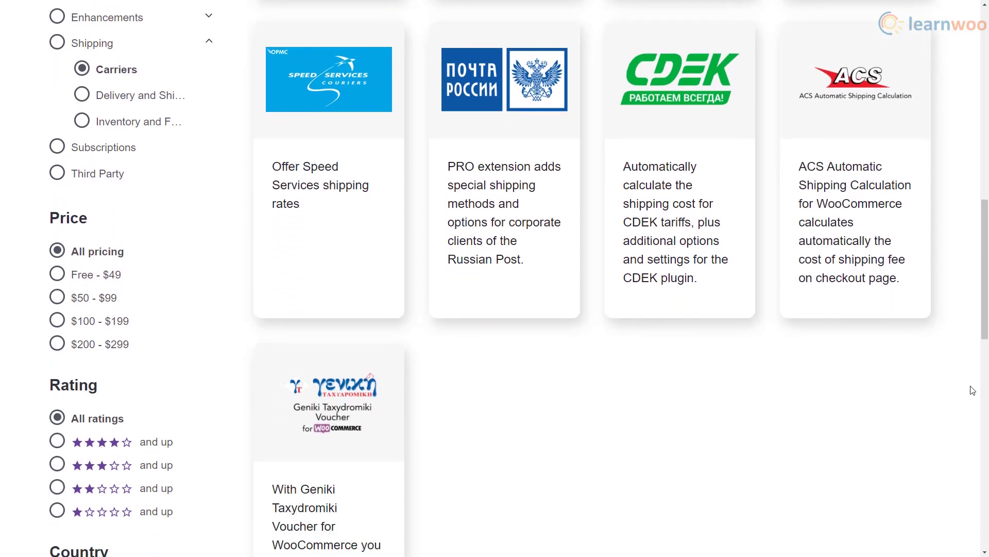
scroll(972, 390, "down", 2)
scroll(972, 390, "down", 2)
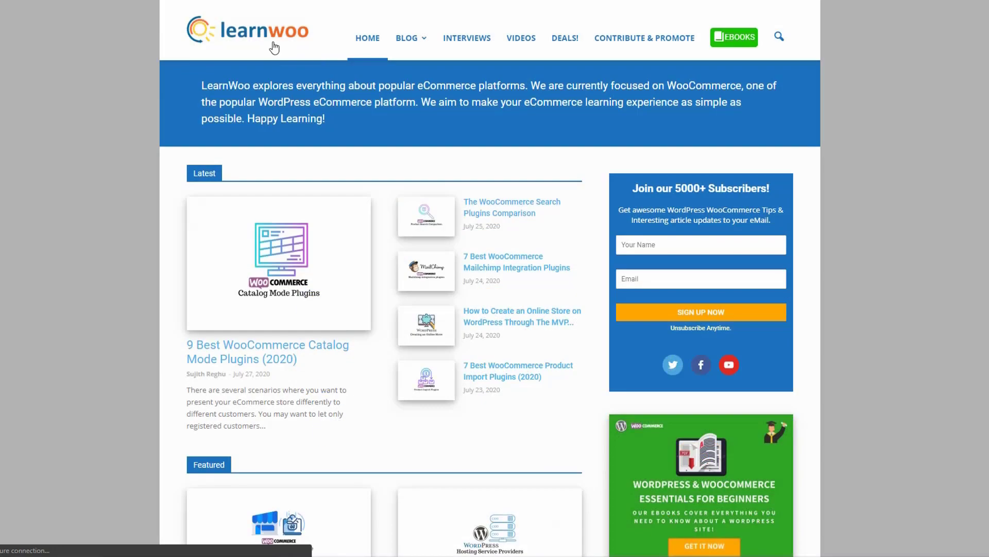
scroll(490, 309, "down", 5)
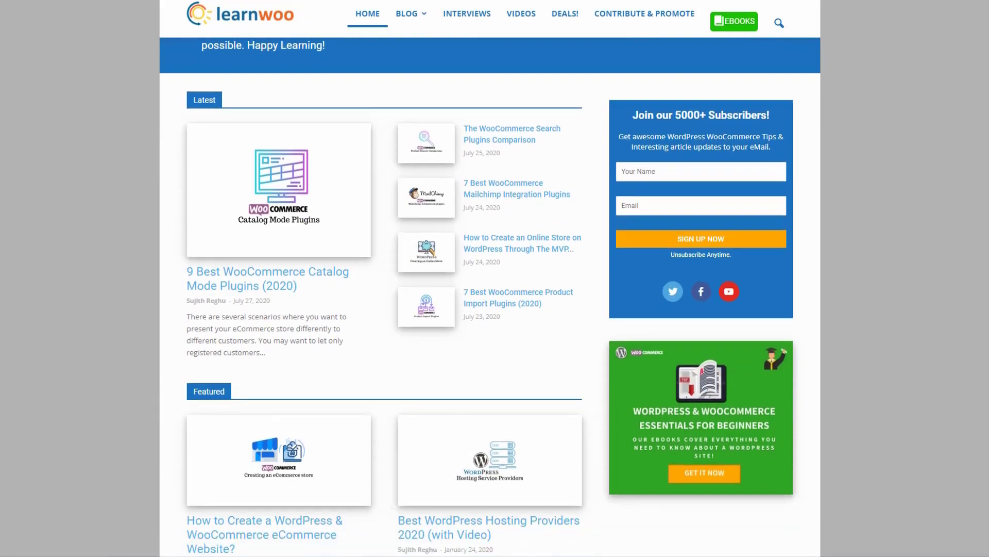
scroll(489, 296, "down", 5)
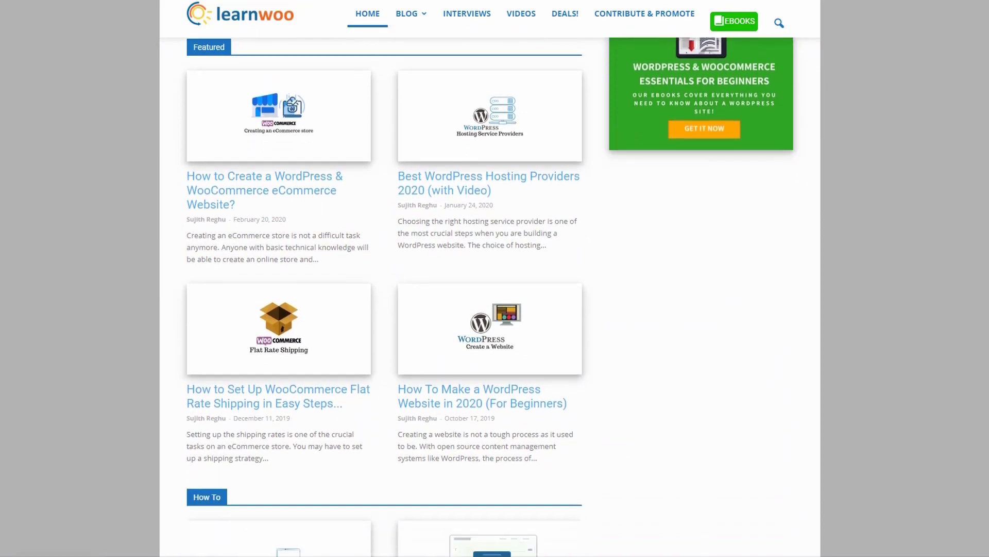
scroll(490, 296, "down", 4)
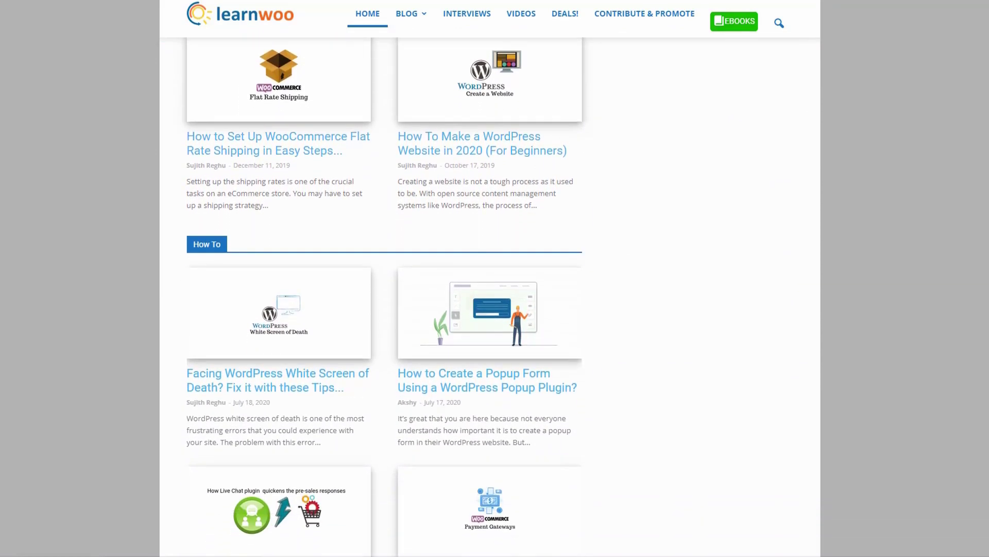